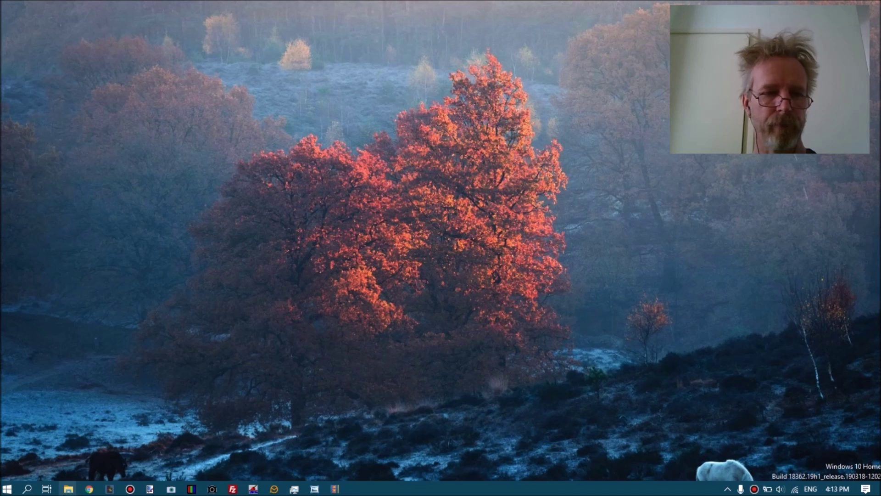
- Open IMG_5093.JPG from the no SOS folder in the photo viewer to check it, and close the viewer again
{"action": "mouse_move", "coordinate": [68, 489]}
{"action": "left_click", "coordinate": [58, 465]}
{"action": "double_click", "coordinate": [216, 161]}
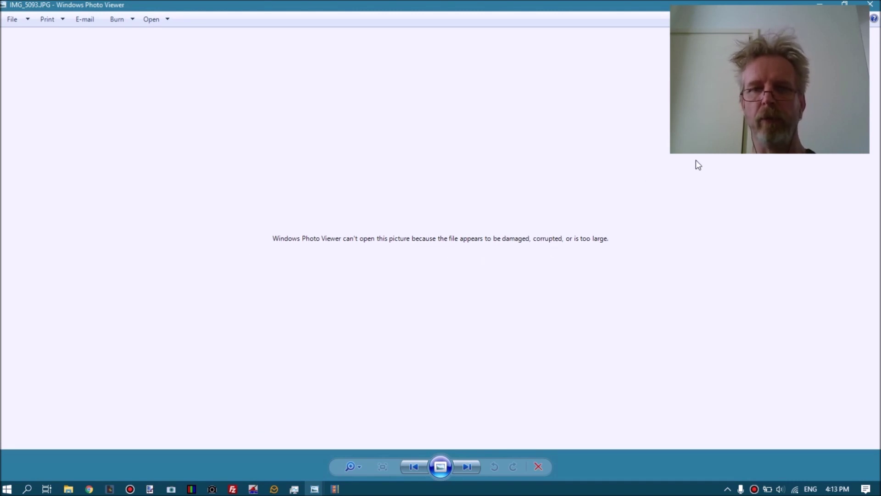
{"action": "left_click", "coordinate": [871, 5]}
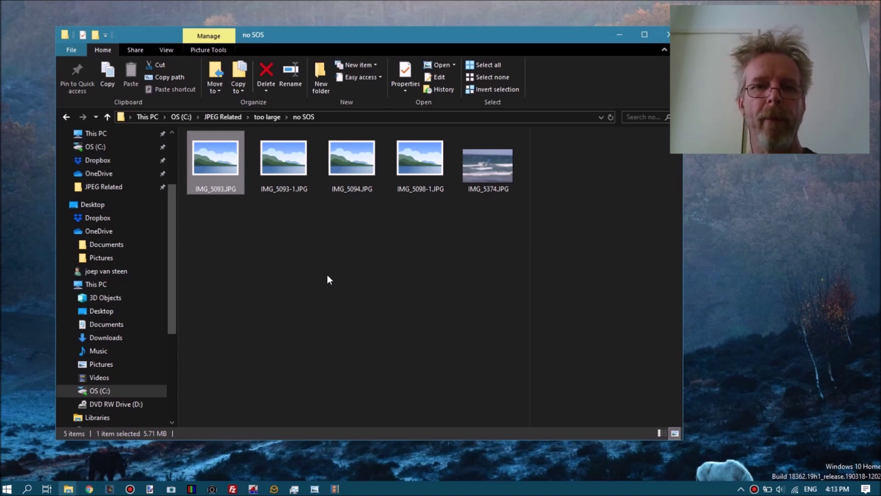
- Start JPEG-Repair Toolkit and choose the Repair (header) tool
{"action": "left_click", "coordinate": [191, 489]}
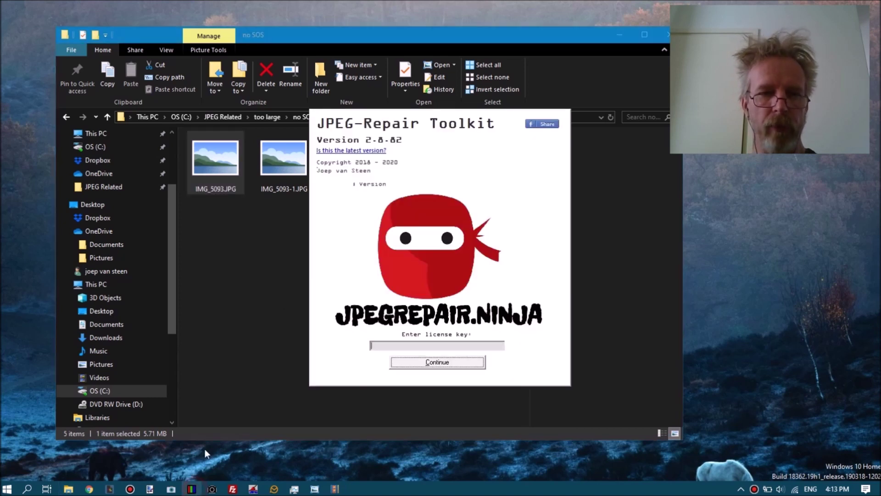
{"action": "left_click", "coordinate": [436, 362]}
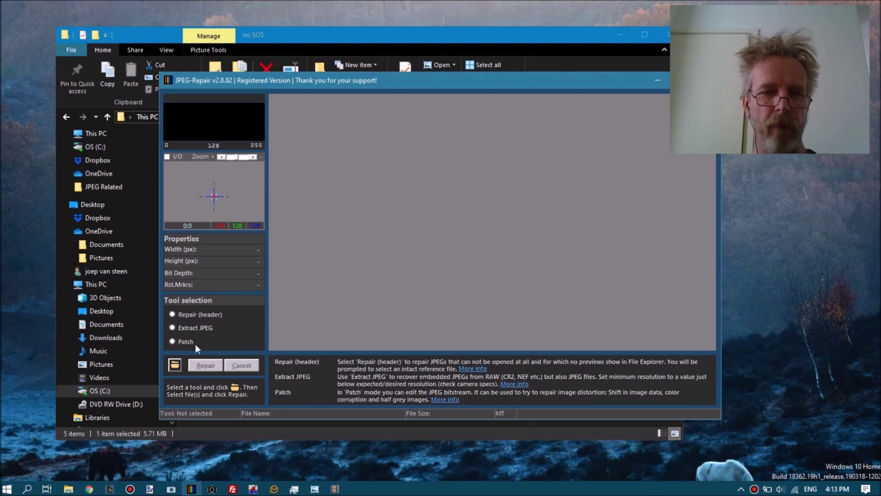
{"action": "left_click", "coordinate": [191, 316]}
- Open the corrupted-file selection and browse to the folder C:\JPEG Related\too large\no SOS
{"action": "left_click", "coordinate": [175, 365]}
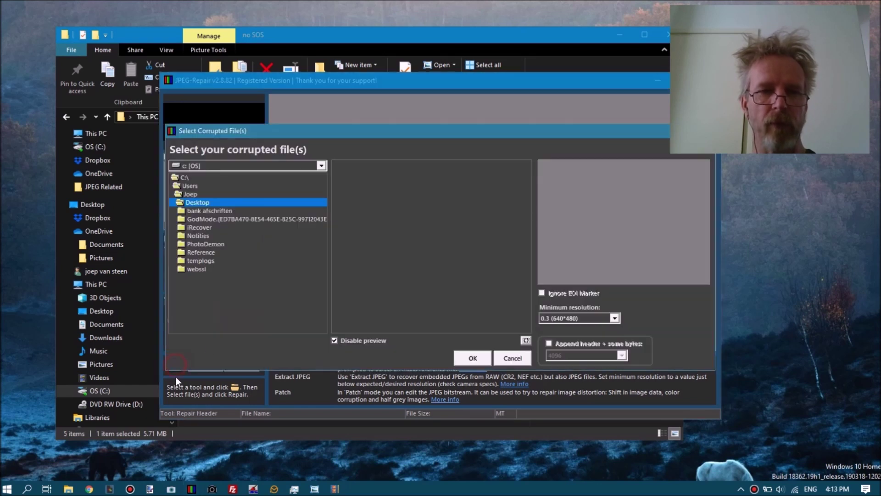
{"action": "double_click", "coordinate": [194, 178]}
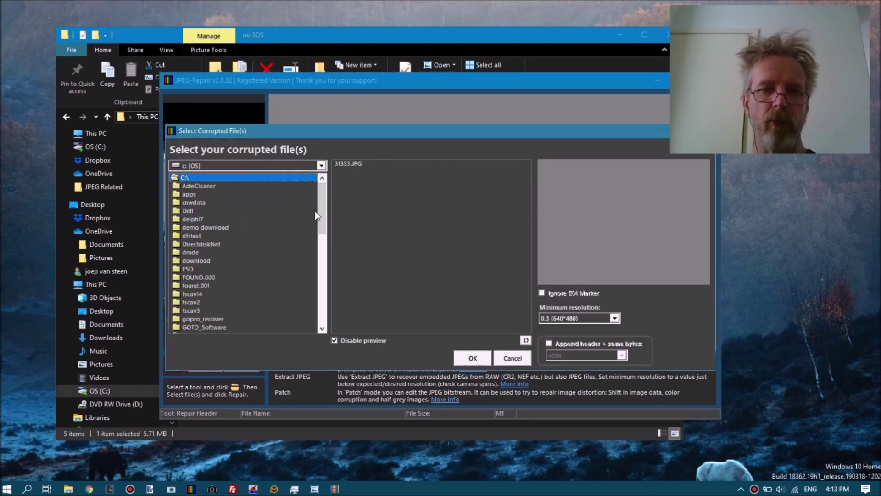
{"action": "left_click_drag", "start_coordinate": [321, 204], "coordinate": [318, 240]}
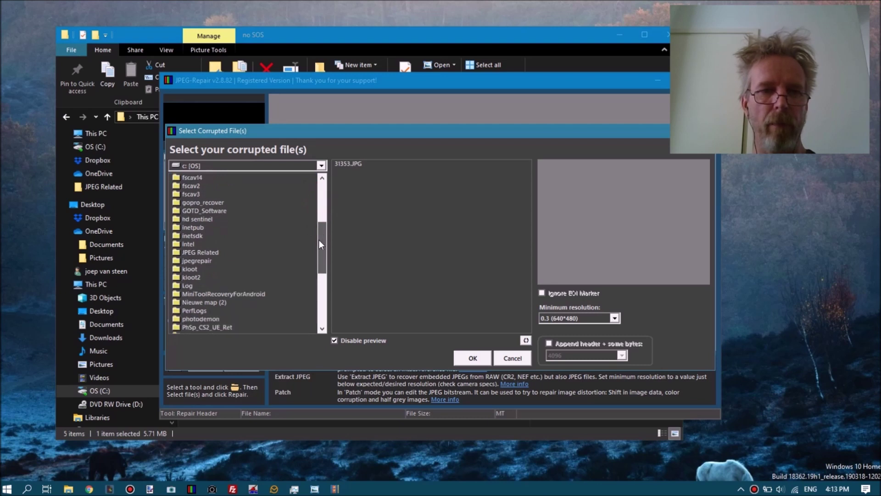
{"action": "double_click", "coordinate": [219, 253]}
{"action": "left_click_drag", "start_coordinate": [321, 229], "coordinate": [293, 326]}
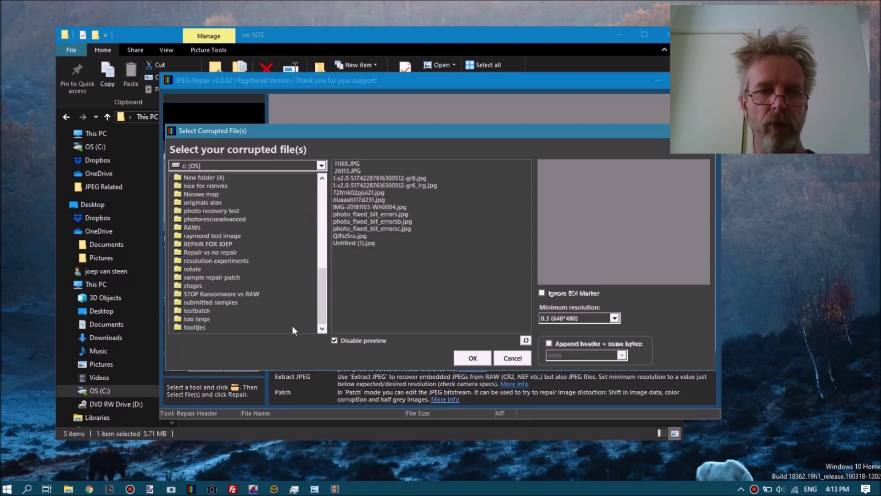
{"action": "double_click", "coordinate": [194, 320]}
{"action": "left_click", "coordinate": [194, 211]}
{"action": "double_click", "coordinate": [194, 210]}
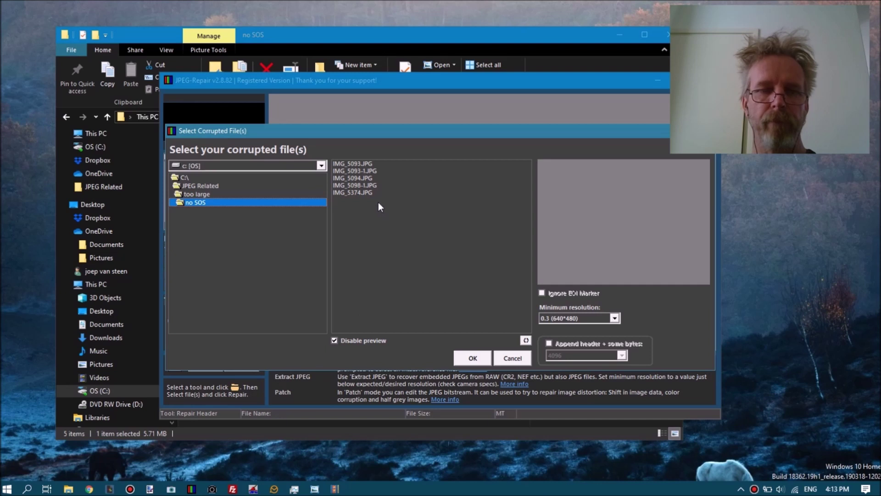
- Select IMG_5093.JPG and IMG_5094.JPG as the corrupted files and accept the selection
{"action": "left_click", "coordinate": [366, 164]}
{"action": "left_click", "coordinate": [367, 178], "text": "ctrl"}
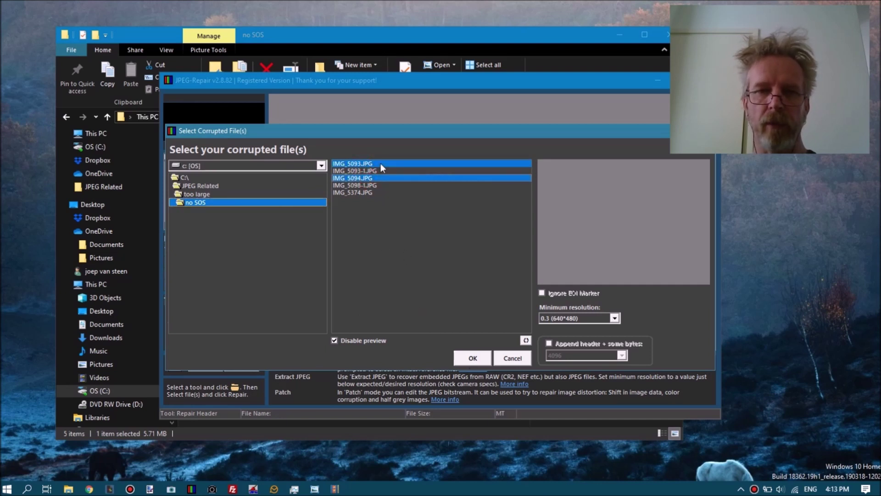
{"action": "left_click", "coordinate": [469, 360]}
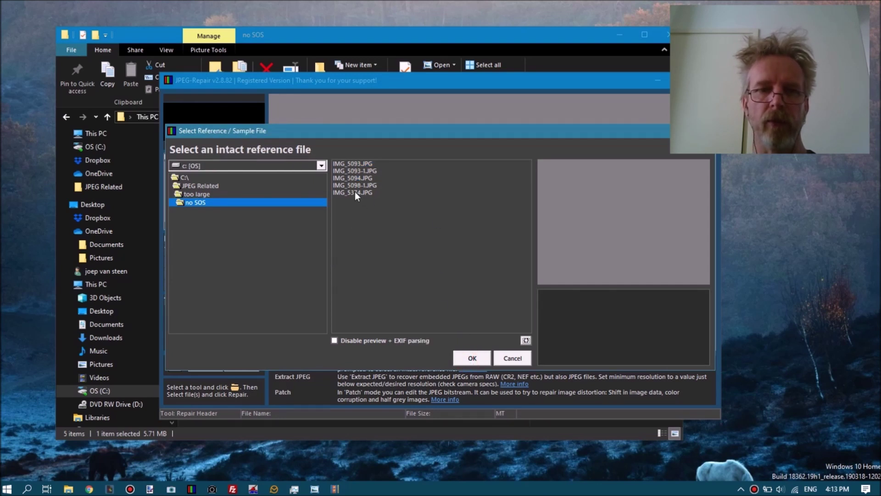
- Set IMG_5374.JPG as the intact reference file and run the header repair
{"action": "left_click", "coordinate": [356, 194]}
{"action": "left_click", "coordinate": [462, 362]}
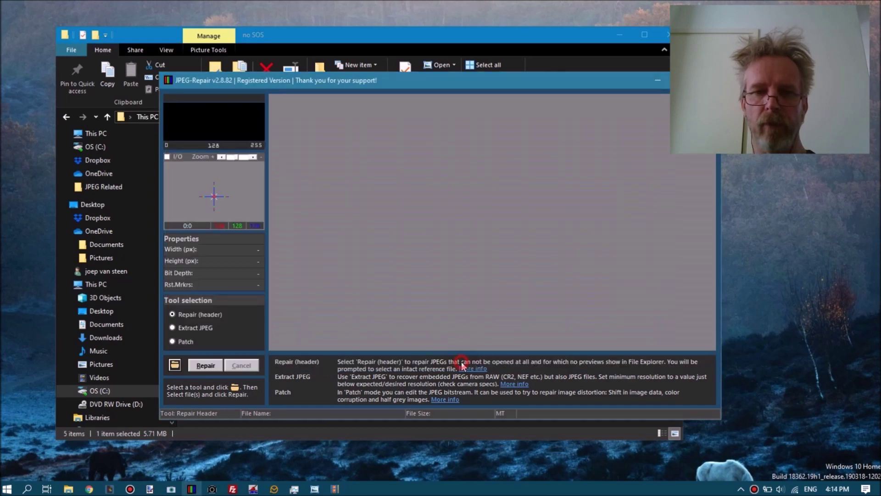
{"action": "left_click", "coordinate": [201, 365]}
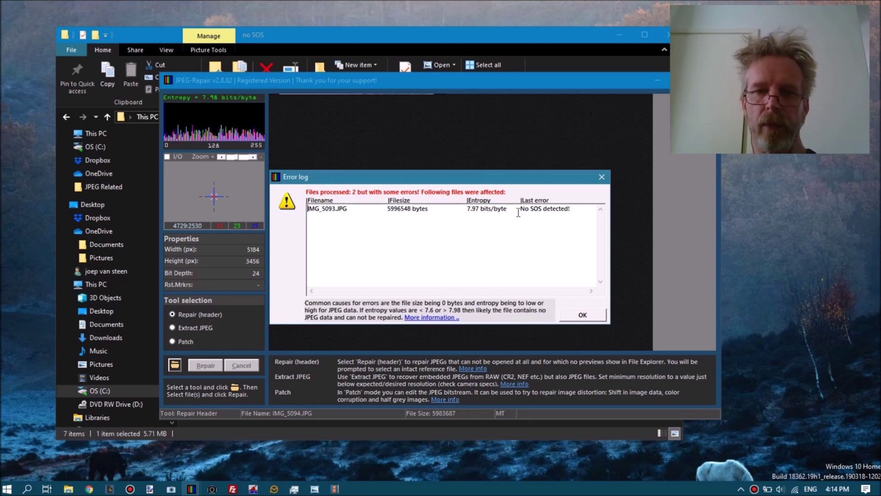
- Examine the entropy and last error of IMG_5093.JPG in the error log, and close the log
{"action": "left_click", "coordinate": [333, 209]}
{"action": "left_click_drag", "start_coordinate": [333, 209], "coordinate": [549, 249]}
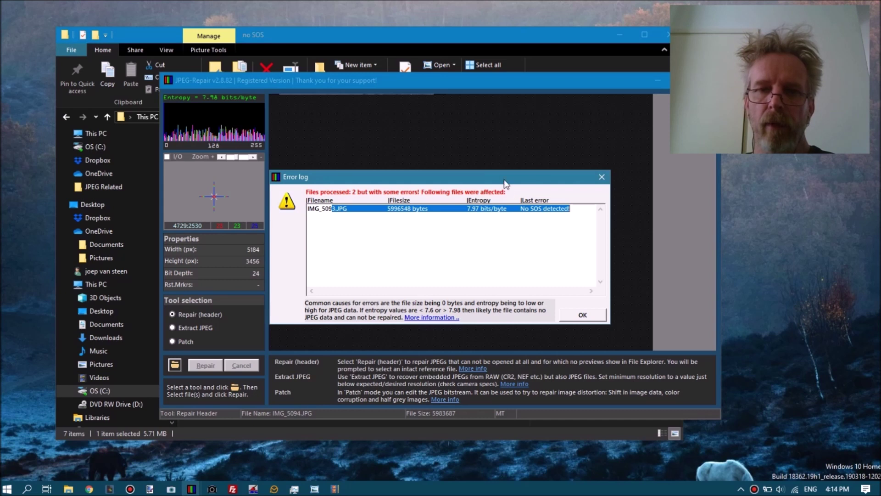
{"action": "left_click", "coordinate": [471, 210]}
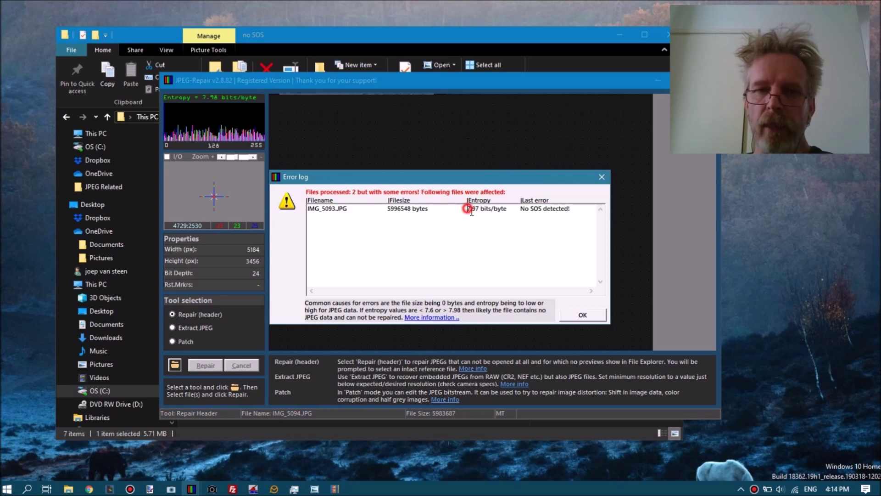
{"action": "left_click", "coordinate": [476, 210]}
{"action": "double_click", "coordinate": [476, 211]}
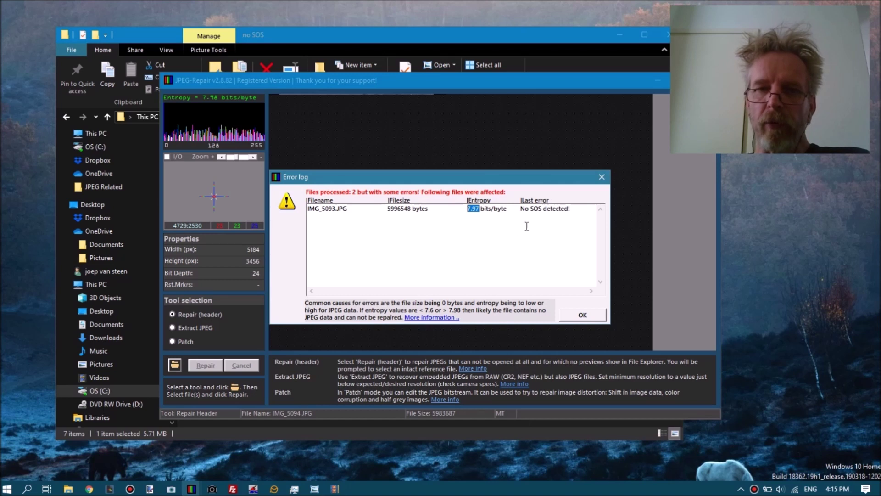
{"action": "left_click_drag", "start_coordinate": [525, 209], "coordinate": [565, 209]}
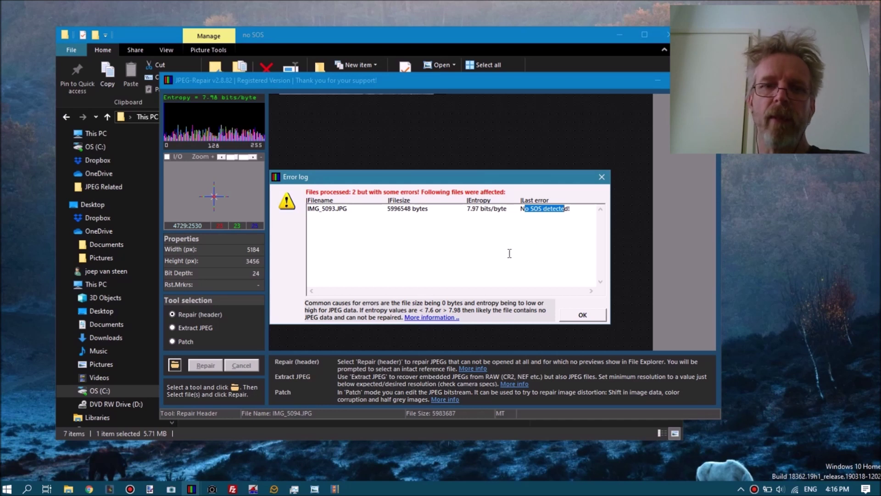
{"action": "left_click", "coordinate": [489, 212]}
{"action": "left_click_drag", "start_coordinate": [464, 210], "coordinate": [487, 210]}
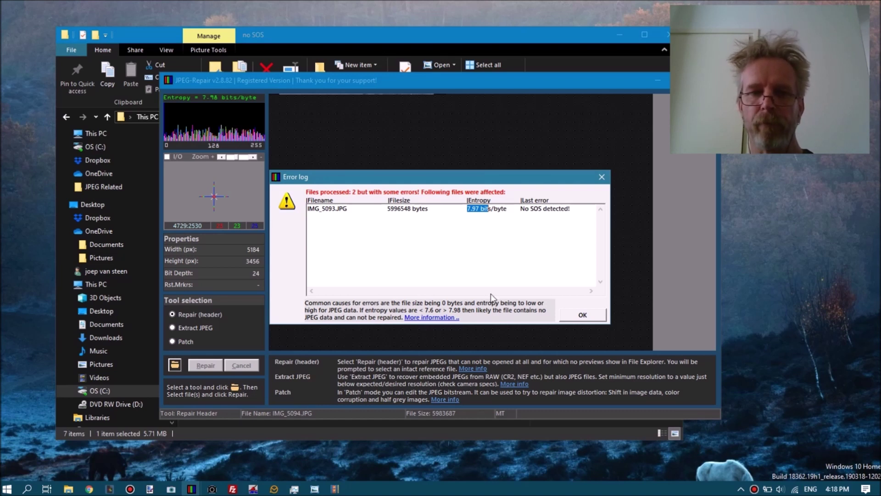
{"action": "left_click", "coordinate": [582, 314]}
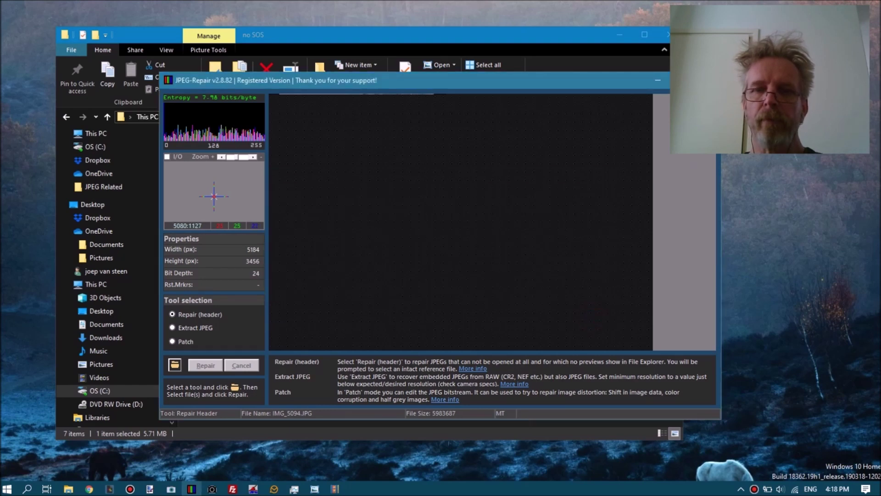
- Leave JPEG-Repair and delete IMG_5094-1.JPG from the no SOS folder
{"action": "left_click", "coordinate": [658, 80]}
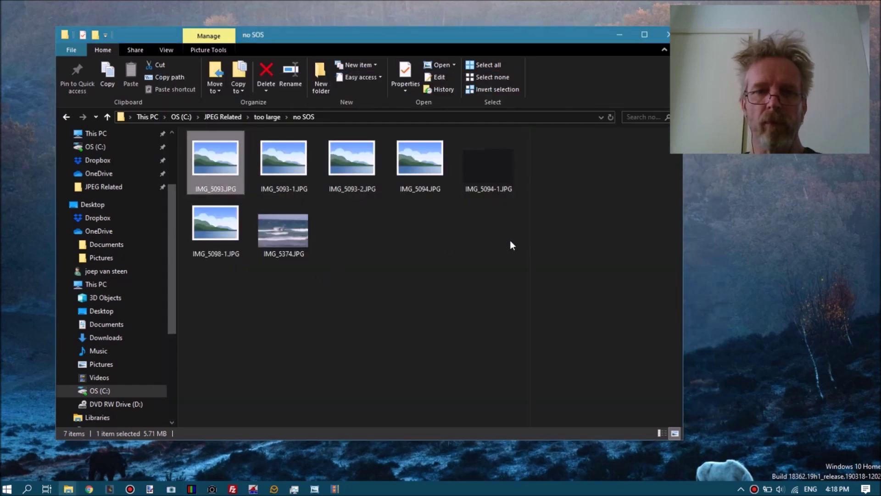
{"action": "left_click", "coordinate": [488, 177]}
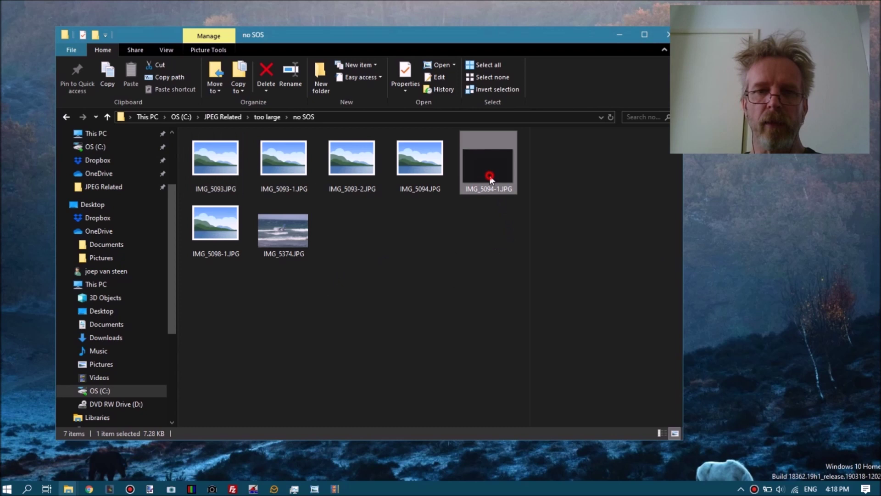
{"action": "left_click", "coordinate": [266, 73]}
{"action": "left_click", "coordinate": [477, 280]}
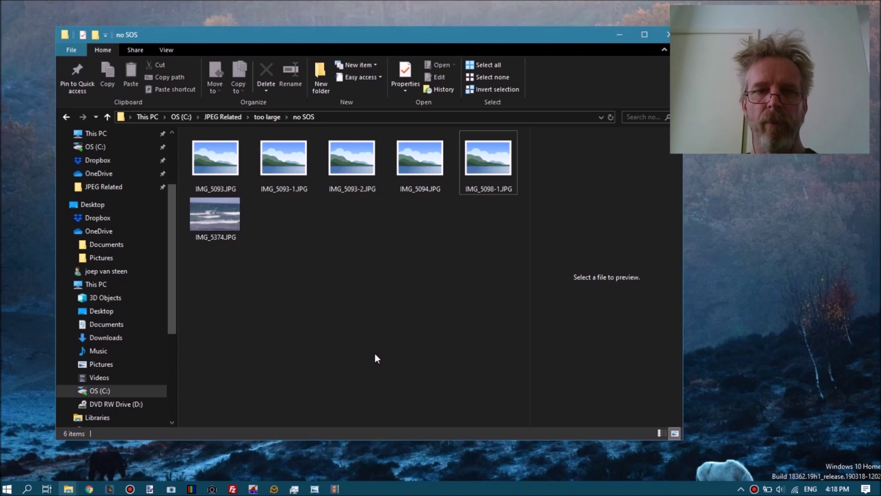
- Delete IMG_5093-1.JPG and IMG_5093-2.JPG from the no SOS folder
{"action": "left_click", "coordinate": [293, 177]}
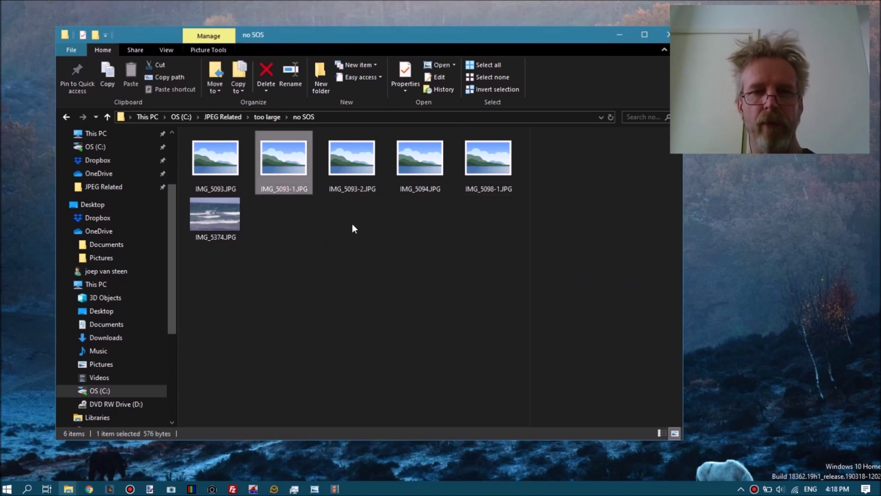
{"action": "left_click", "coordinate": [353, 183]}
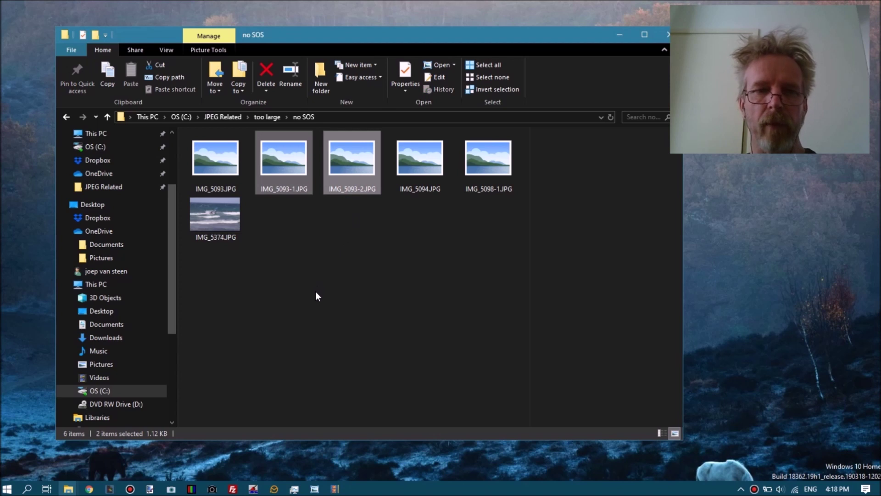
{"action": "left_click", "coordinate": [266, 71]}
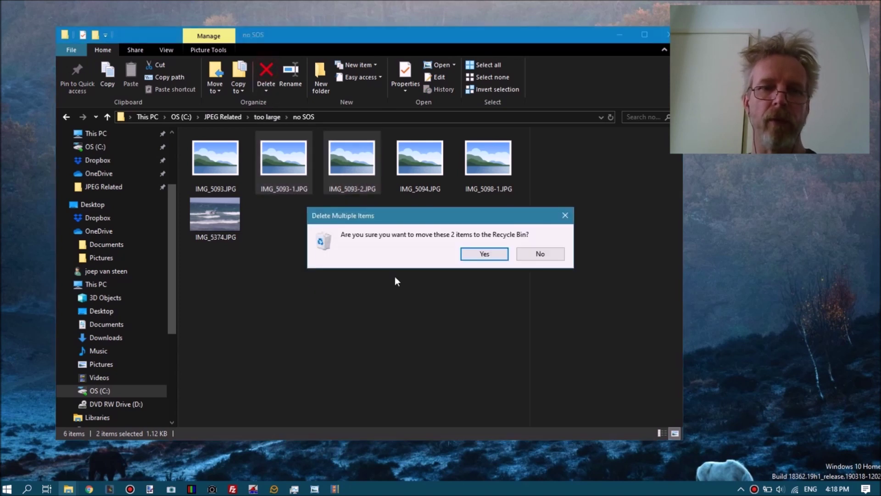
{"action": "left_click", "coordinate": [466, 257]}
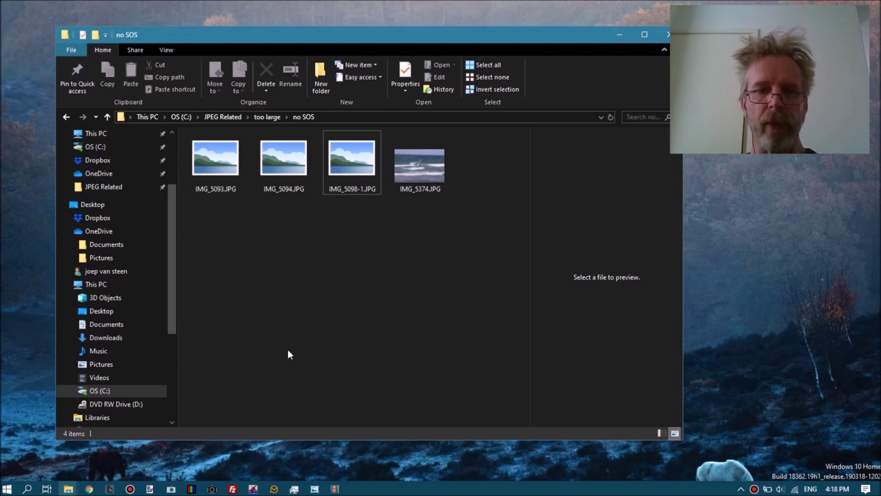
- Restart JPEG-Repair in Patch mode and load IMG_5093.JPG as the corrupted file, with Append header + some bytes enabled at 4096
{"action": "left_click", "coordinate": [192, 489]}
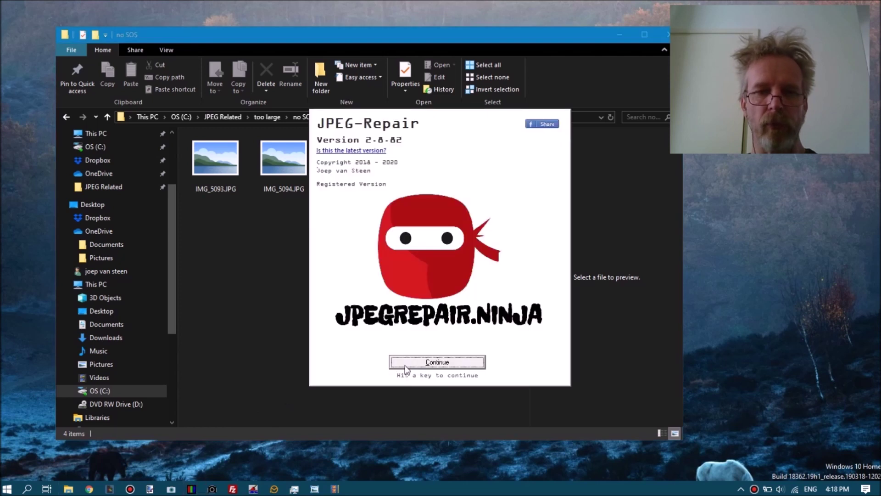
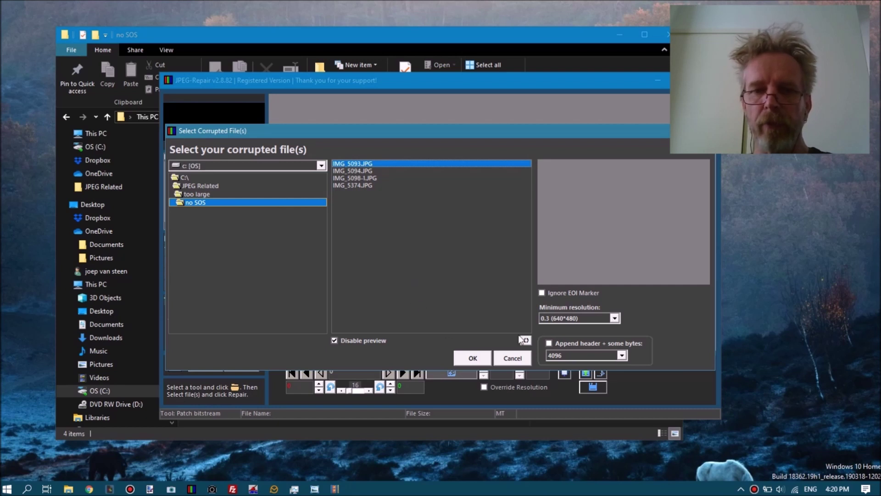
{"action": "left_click", "coordinate": [550, 343]}
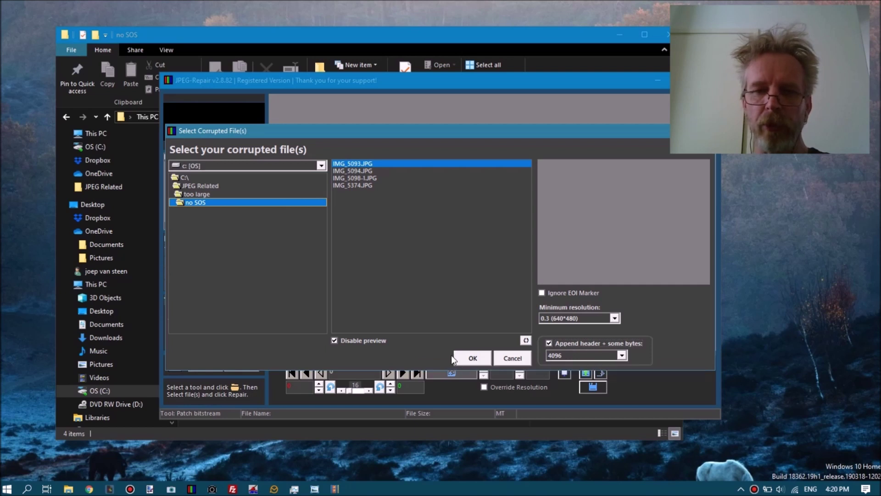
{"action": "left_click", "coordinate": [466, 359]}
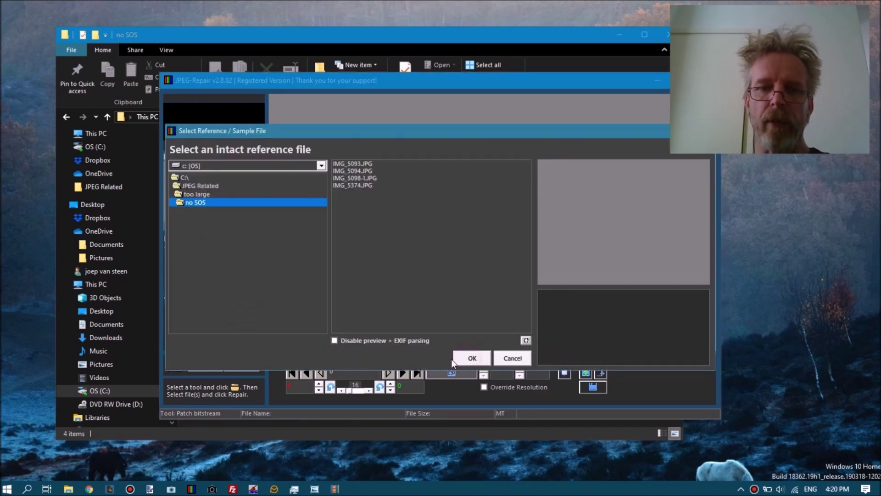
- Run the Patch repair on IMG_5093.JPG with IMG_5374.JPG as the intact reference, and maximize the JPEG-Repair window
{"action": "left_click", "coordinate": [357, 186]}
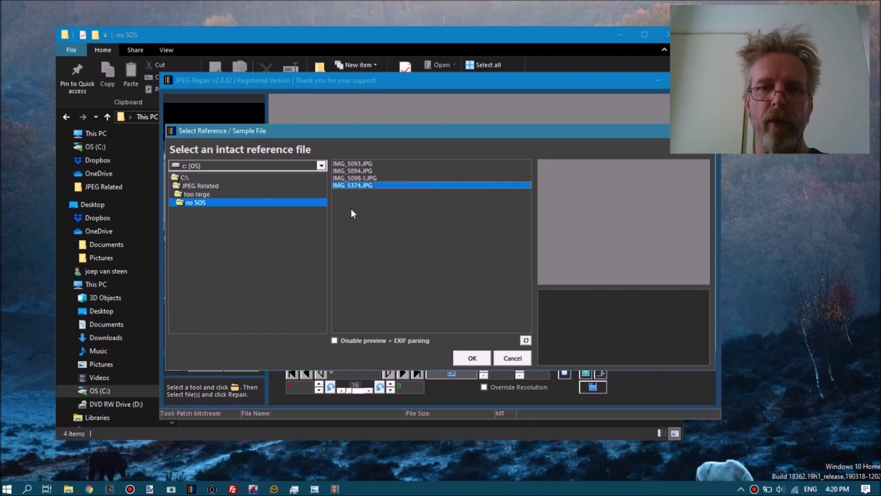
{"action": "left_click", "coordinate": [466, 359]}
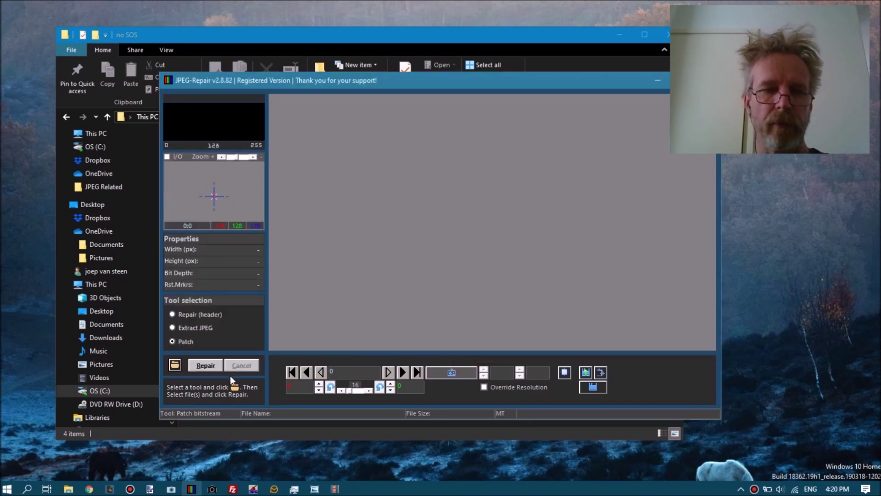
{"action": "left_click", "coordinate": [206, 365]}
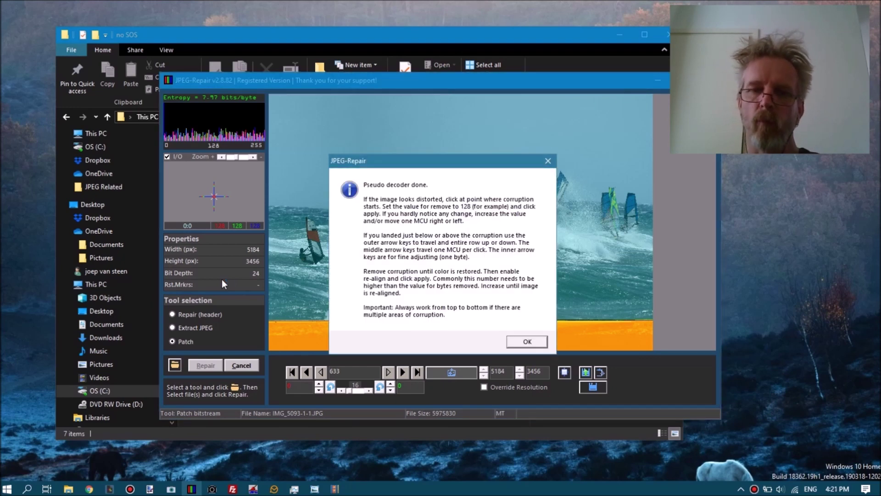
{"action": "left_click", "coordinate": [528, 343]}
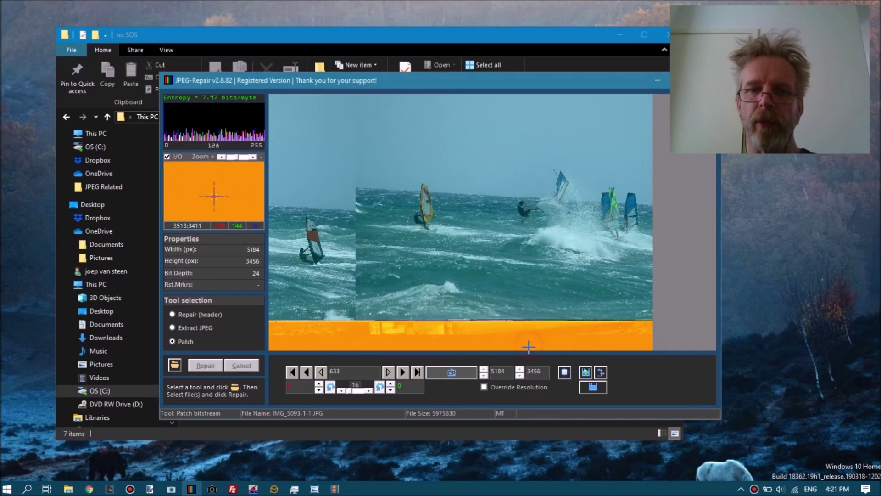
{"action": "left_click", "coordinate": [679, 80]}
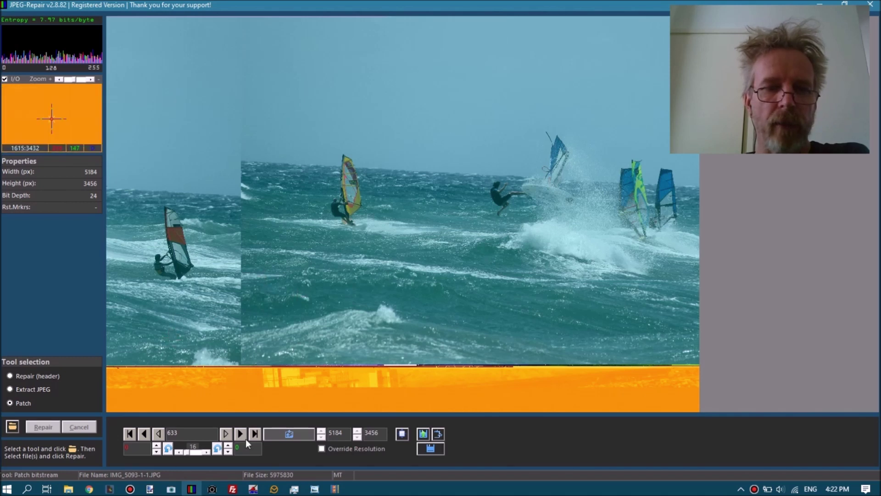
- Set the patch position to 1426 at the image's upper edge and remove bytes there, re-rendering to shift the picture leftward
{"action": "left_click", "coordinate": [159, 18]}
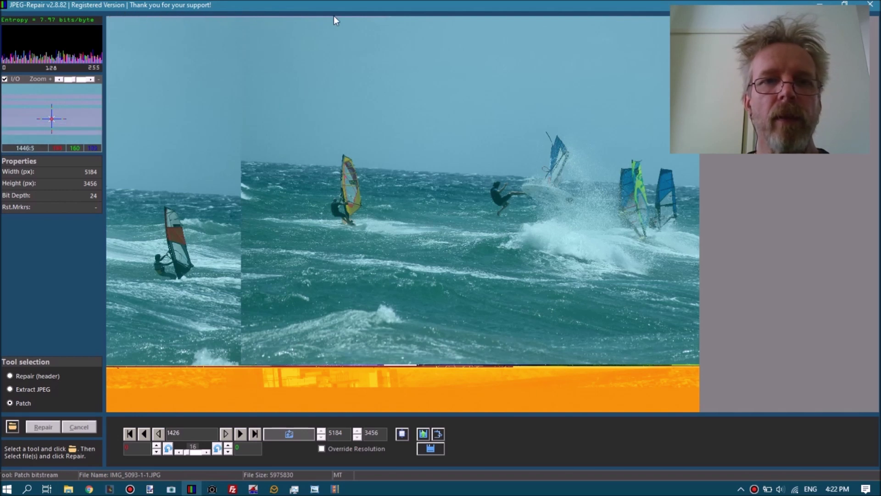
{"action": "mouse_move", "coordinate": [395, 22]}
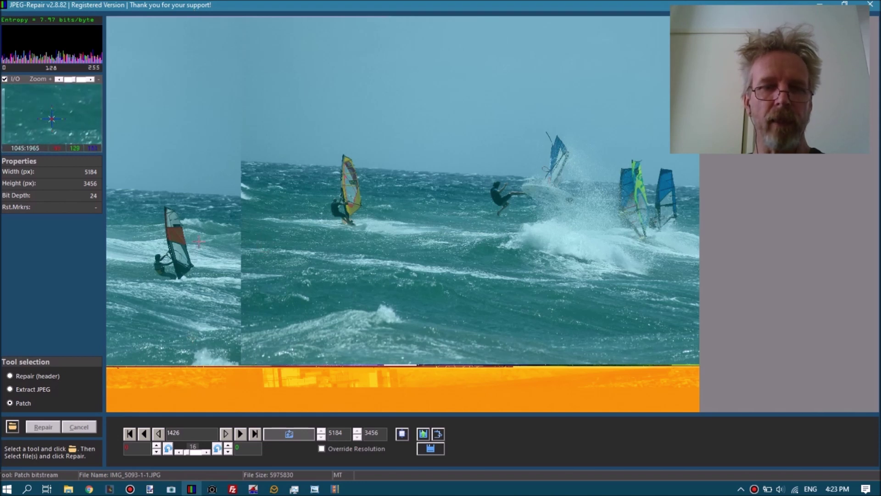
{"action": "left_click", "coordinate": [157, 445]}
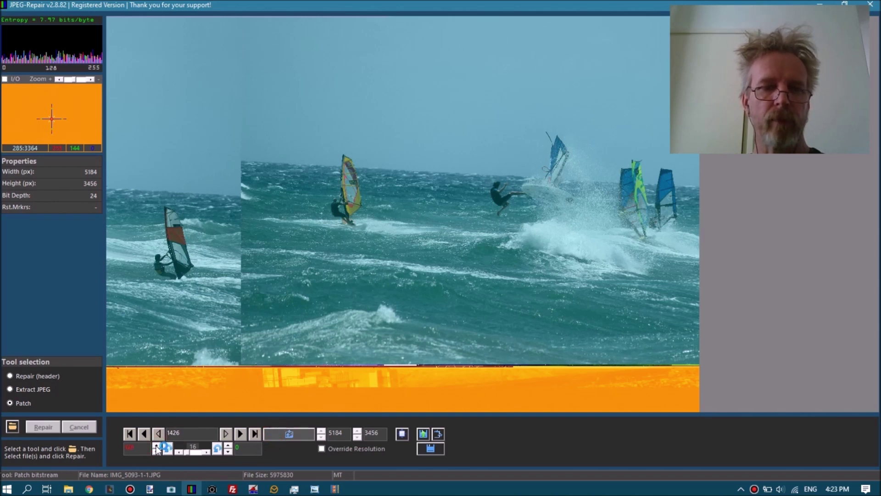
{"action": "left_click", "coordinate": [157, 449]}
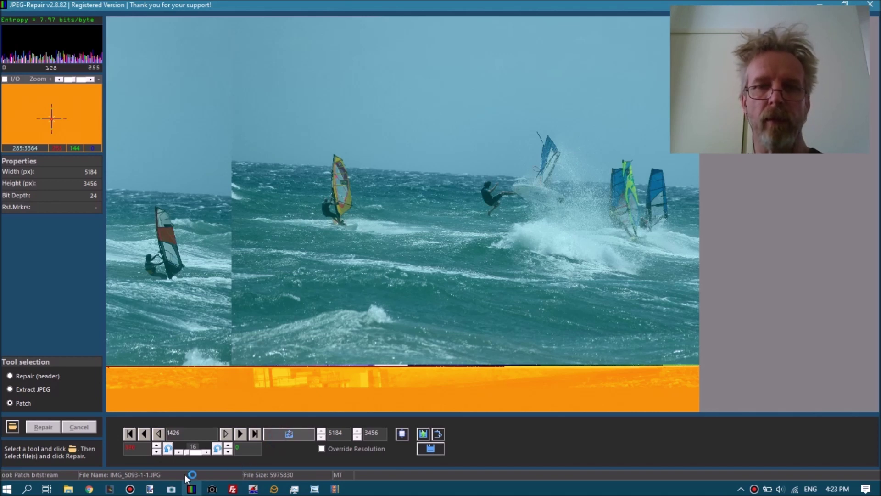
{"action": "left_click", "coordinate": [157, 447]}
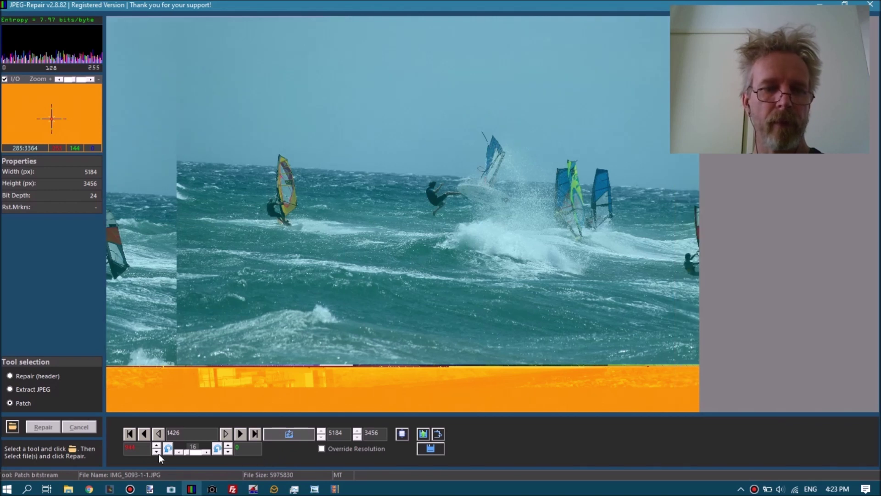
{"action": "left_click", "coordinate": [156, 447]}
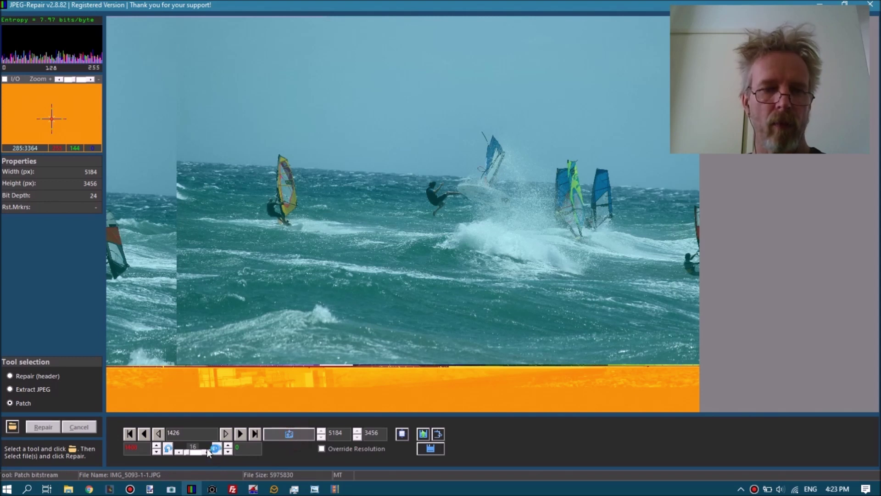
{"action": "left_click", "coordinate": [157, 446]}
{"action": "left_click", "coordinate": [158, 449]}
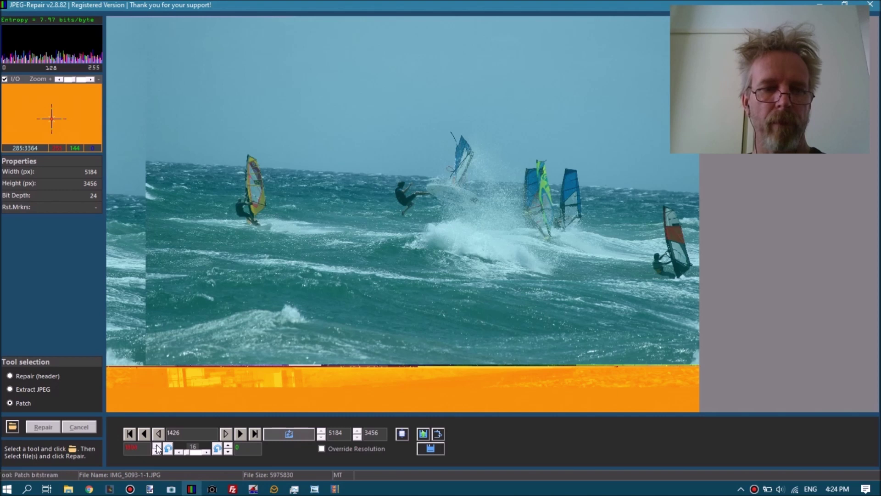
{"action": "left_click", "coordinate": [293, 435]}
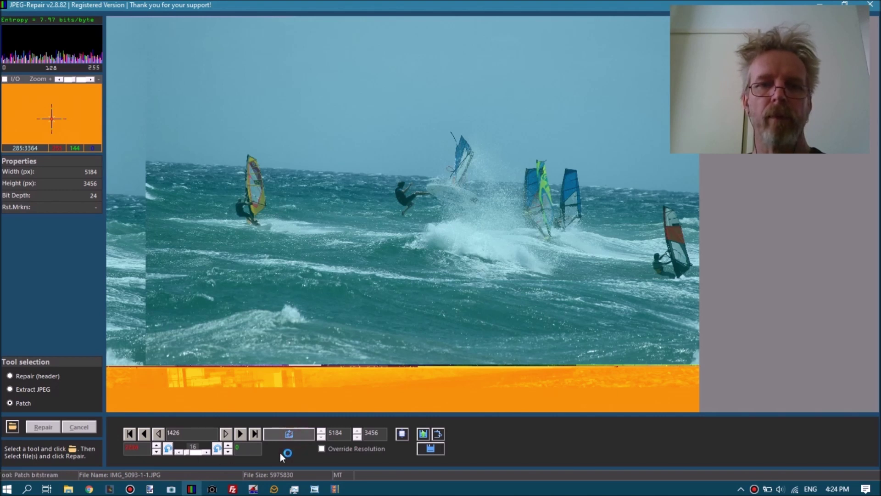
- Keep increasing the red removed-byte count and re-render the preview until the green colour cast is gone
{"action": "left_click", "coordinate": [157, 445]}
{"action": "left_click", "coordinate": [184, 451]}
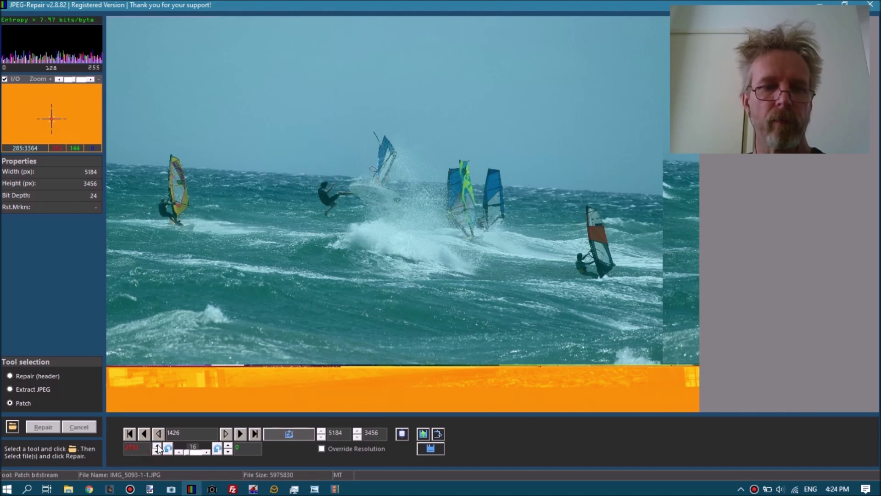
{"action": "left_click", "coordinate": [158, 445]}
{"action": "left_click", "coordinate": [291, 436]}
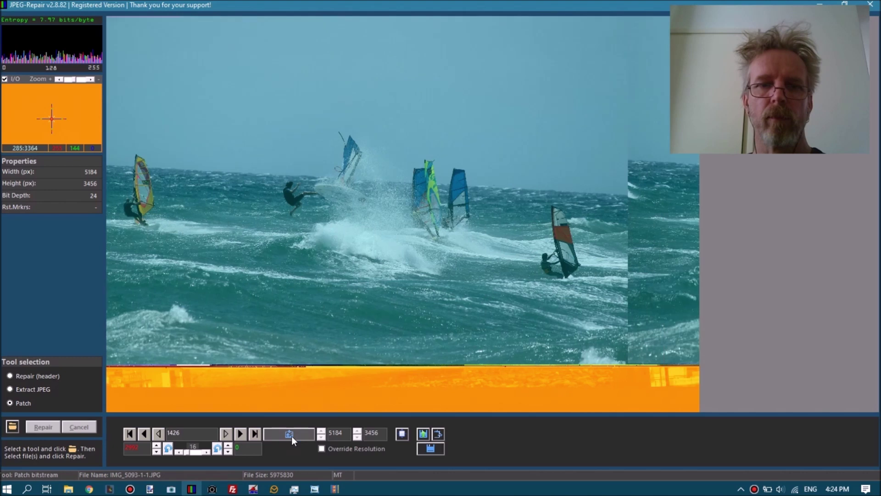
{"action": "left_click", "coordinate": [156, 446]}
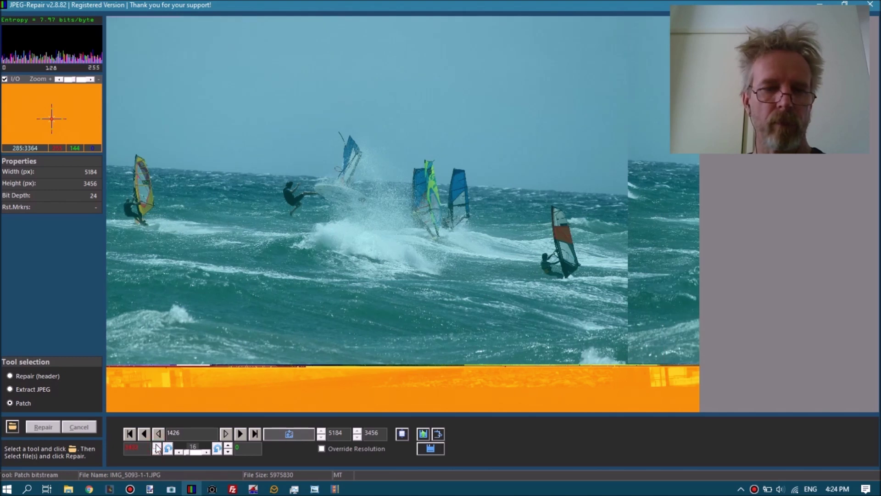
{"action": "left_click", "coordinate": [285, 436]}
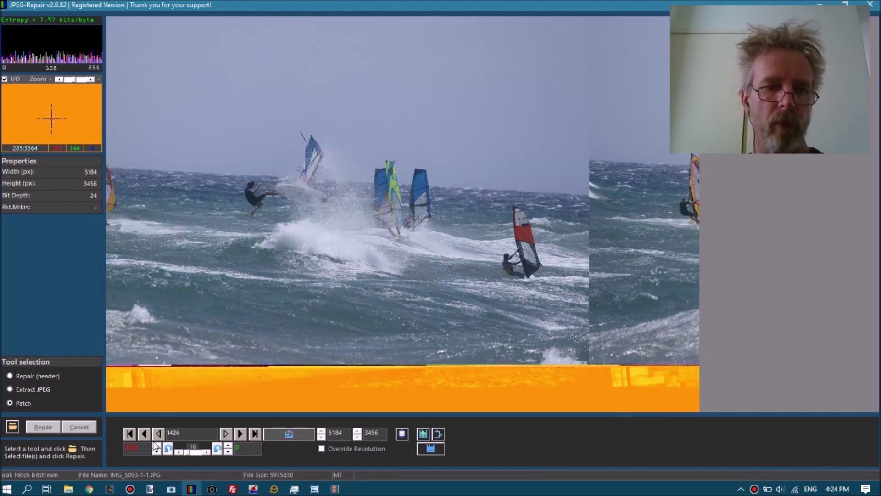
{"action": "left_click", "coordinate": [277, 434]}
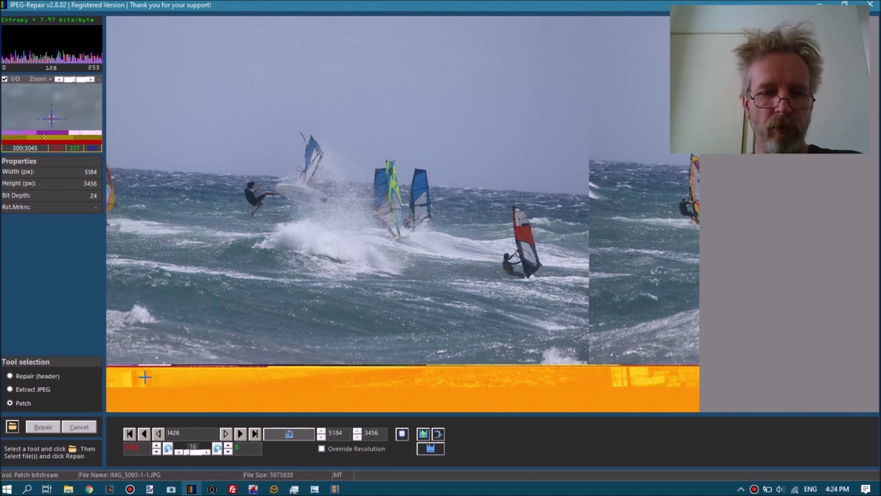
- Raise the green inserted-byte count to 1856, re-rendering the preview to shift the picture back rightward
{"action": "left_click", "coordinate": [229, 446]}
{"action": "left_click", "coordinate": [228, 445]}
{"action": "left_click", "coordinate": [228, 445]}
{"action": "left_click", "coordinate": [305, 434]}
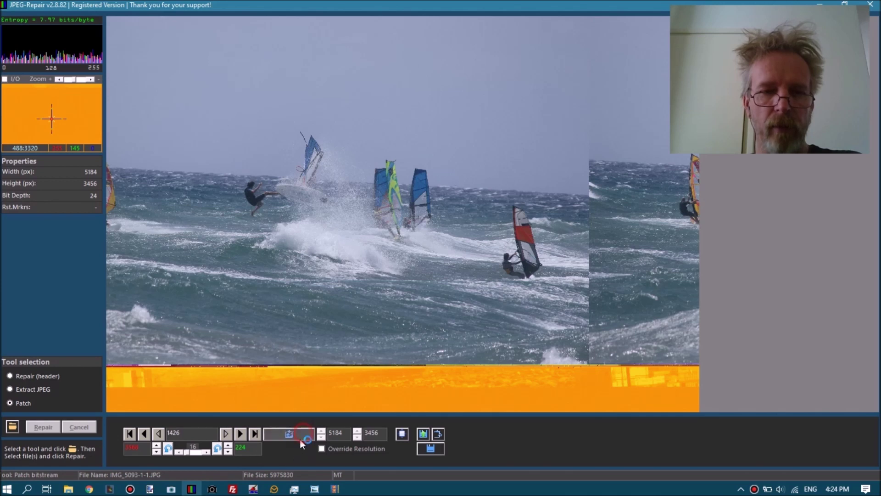
{"action": "left_click", "coordinate": [228, 446]}
{"action": "left_click", "coordinate": [228, 446]}
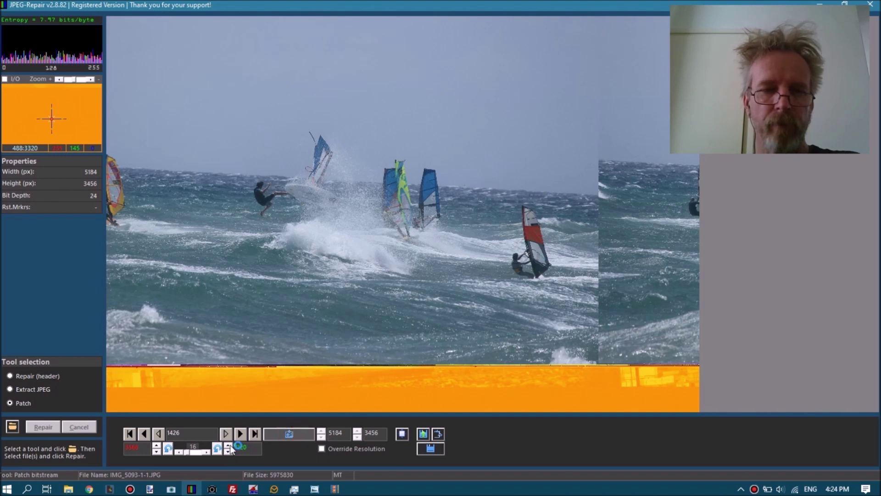
{"action": "left_click", "coordinate": [229, 446]}
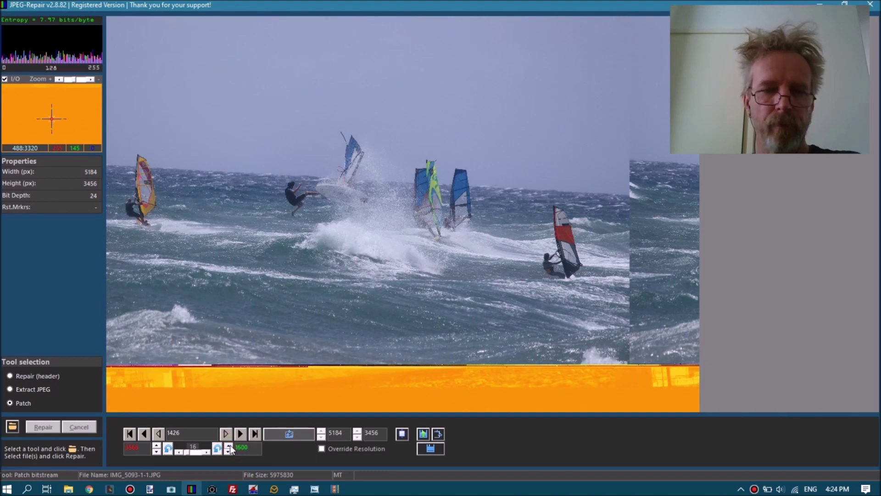
{"action": "left_click", "coordinate": [229, 445]}
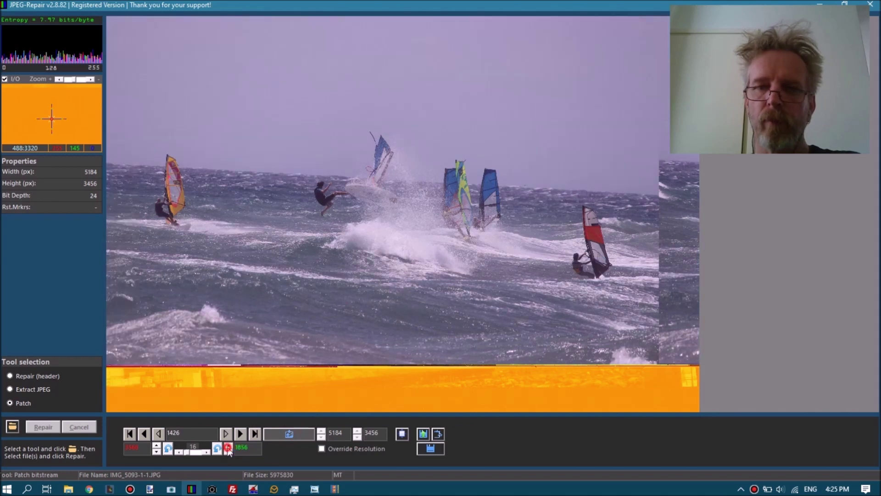
- Raise the inserted-byte count to 2512 and re-render to clear the purple cast and bring the seam closer to the edge
{"action": "left_click", "coordinate": [229, 447]}
{"action": "left_click", "coordinate": [227, 447]}
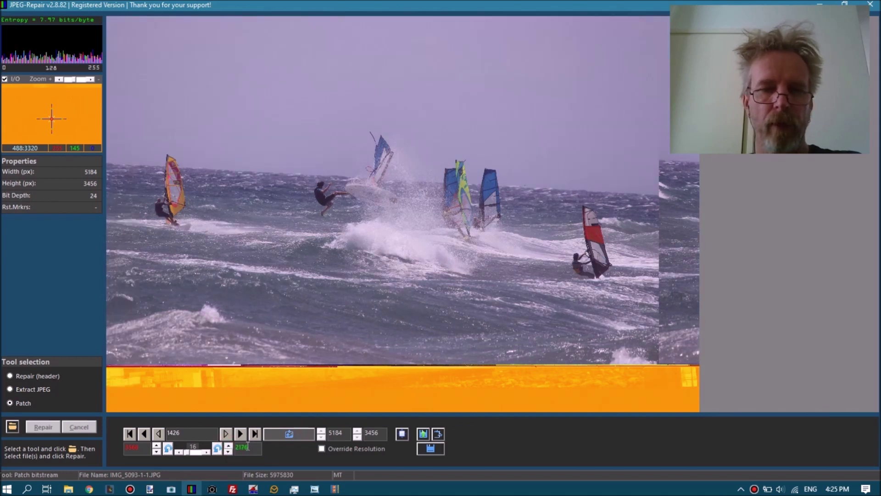
{"action": "left_click", "coordinate": [227, 447]}
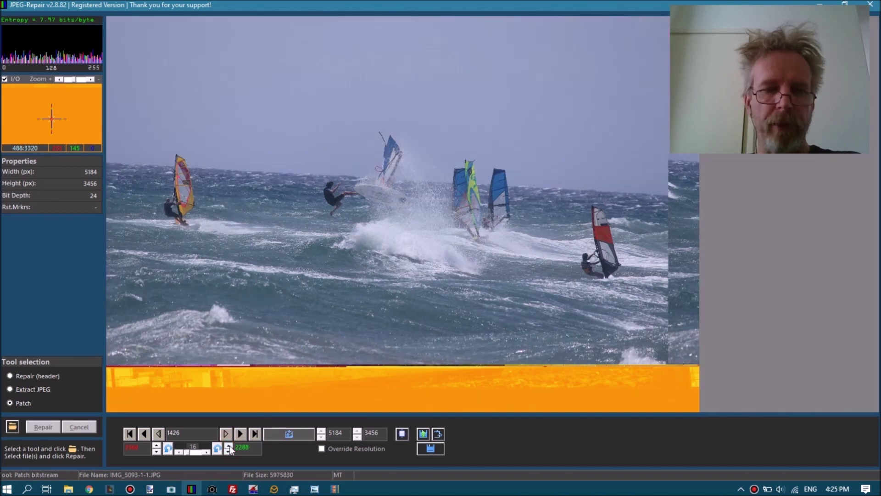
{"action": "left_click", "coordinate": [229, 448]}
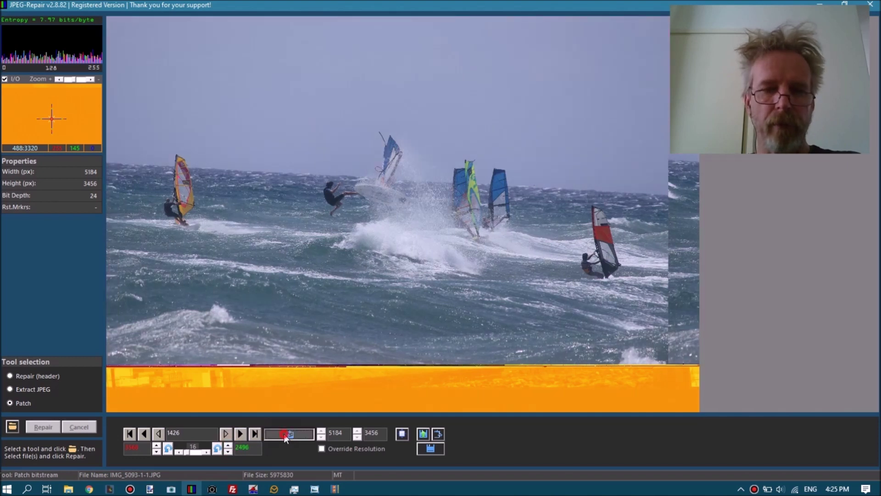
{"action": "left_click", "coordinate": [229, 448]}
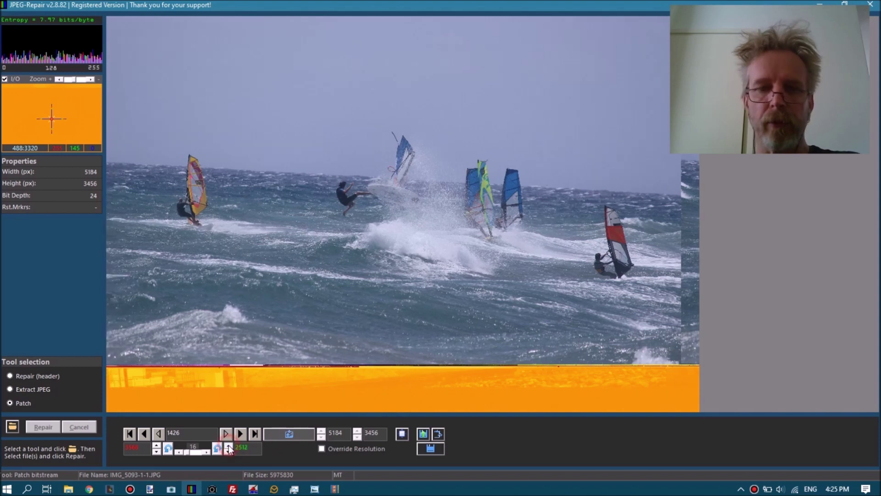
- Increase the inserted-byte count in steps of 16 to 2976 until the vertical seam leaves the image
{"action": "left_click", "coordinate": [228, 448]}
{"action": "left_click", "coordinate": [229, 448]}
{"action": "left_click", "coordinate": [229, 447]}
{"action": "left_click", "coordinate": [229, 447]}
{"action": "left_click", "coordinate": [228, 447]}
{"action": "left_click", "coordinate": [228, 447]}
{"action": "left_click", "coordinate": [229, 448]}
{"action": "left_click", "coordinate": [229, 447]}
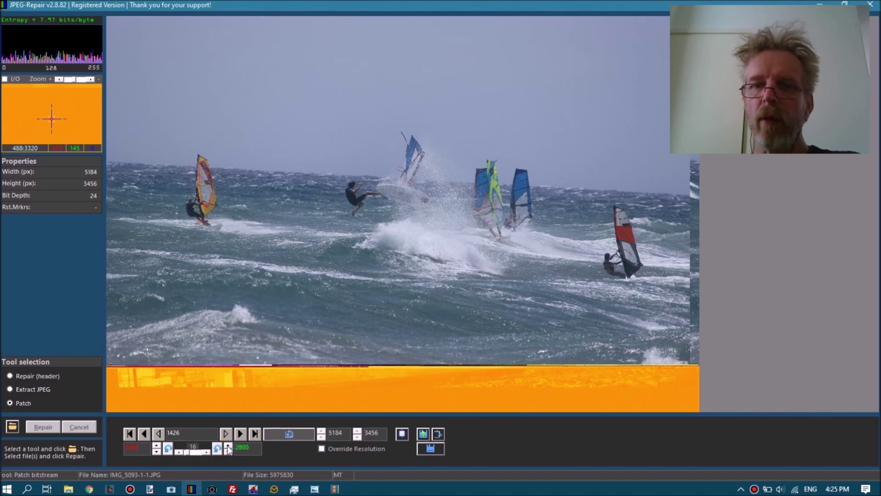
{"action": "left_click", "coordinate": [228, 447]}
{"action": "left_click", "coordinate": [228, 448]}
{"action": "left_click", "coordinate": [228, 447]}
{"action": "left_click", "coordinate": [228, 448]}
{"action": "left_click", "coordinate": [229, 448]}
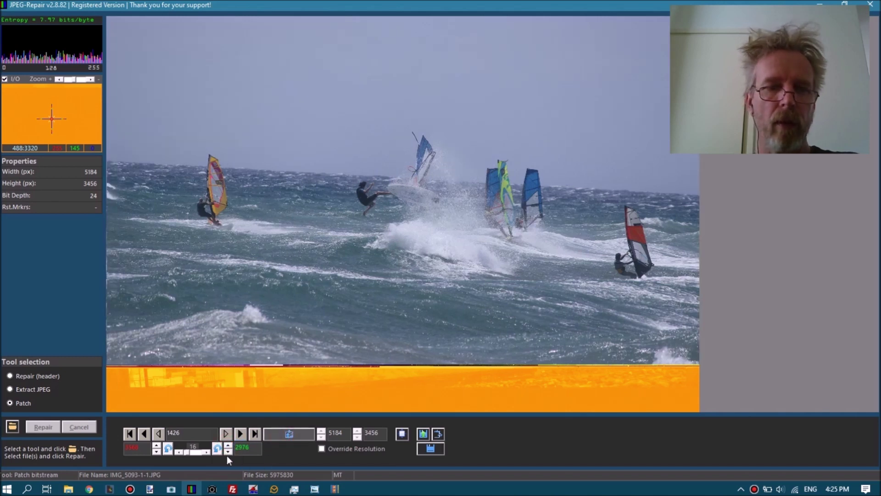
- Fine-tune the inserted-byte count to 2945 with a step size of 1, and move the patch position back to 1425
{"action": "left_click", "coordinate": [228, 452]}
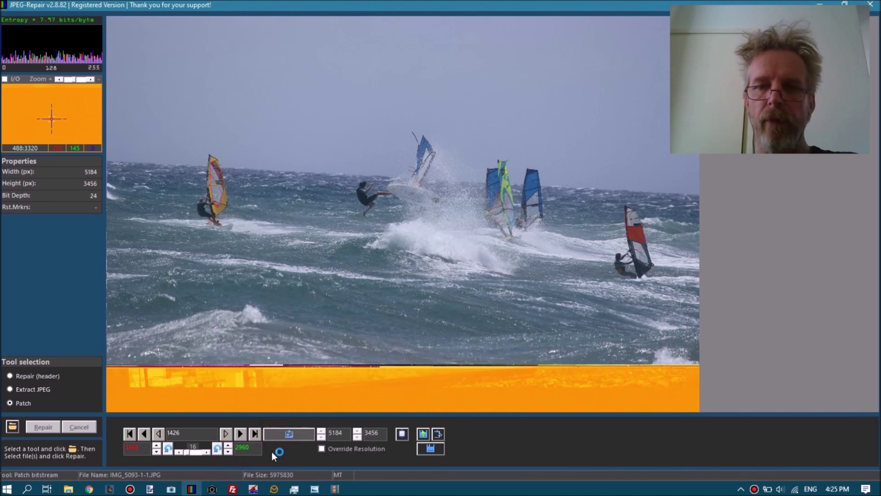
{"action": "left_click", "coordinate": [228, 452]}
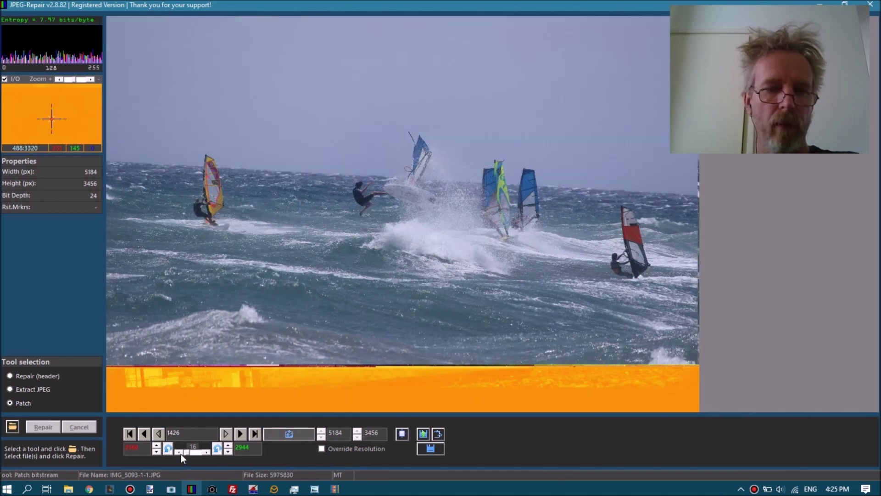
{"action": "left_click", "coordinate": [229, 445]}
{"action": "left_click", "coordinate": [228, 446]}
{"action": "left_click", "coordinate": [228, 445]}
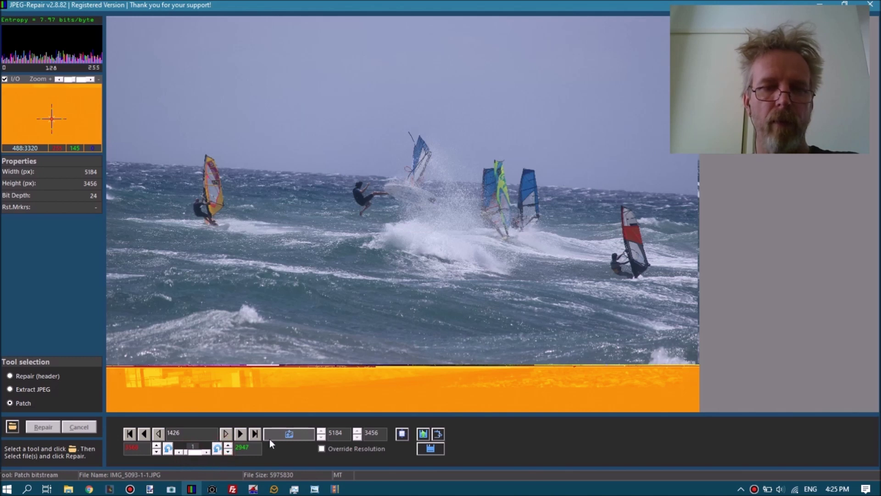
{"action": "left_click", "coordinate": [228, 452]}
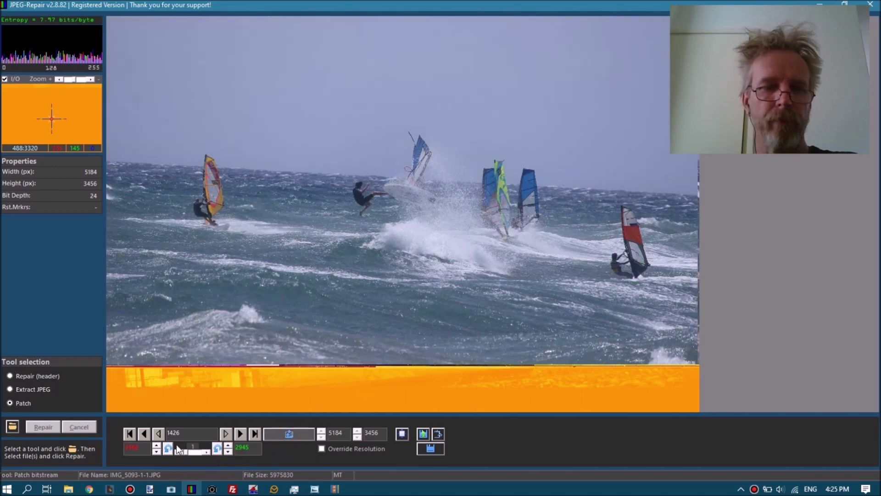
{"action": "left_click", "coordinate": [159, 434]}
{"action": "left_click", "coordinate": [285, 435]}
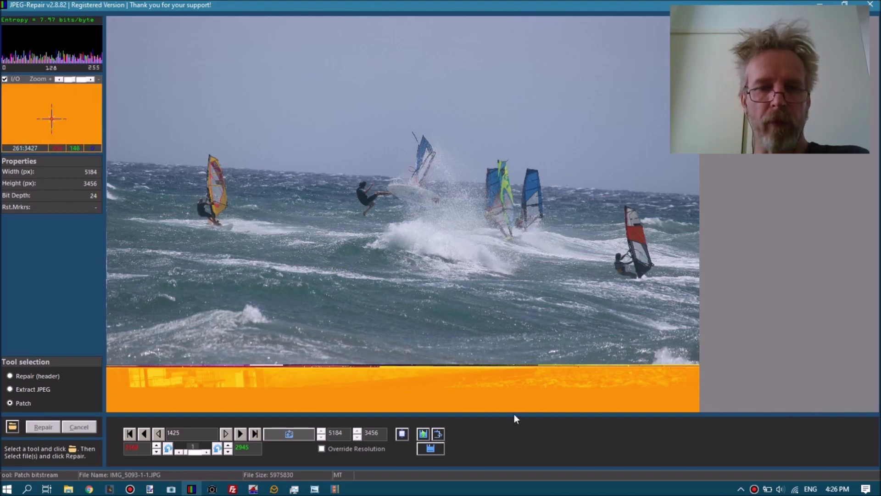
- Enable Override Resolution and reduce the image height to 3224 px to start cropping the orange band
{"action": "left_click", "coordinate": [321, 448]}
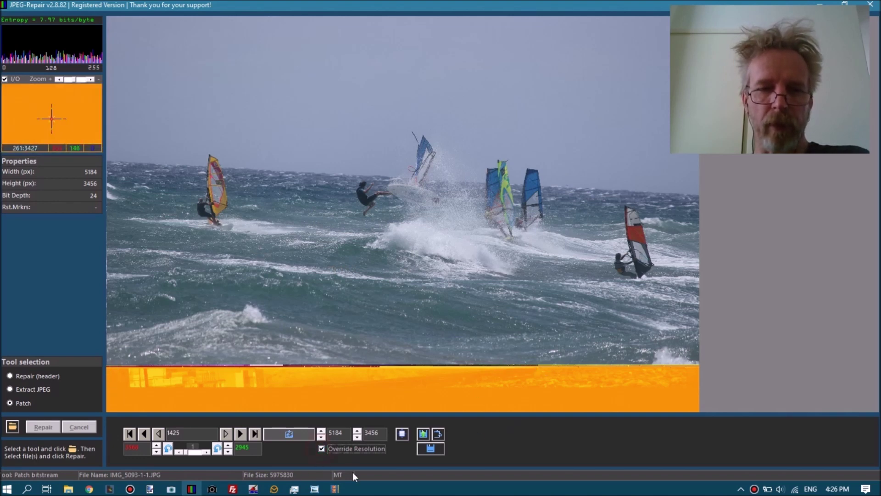
{"action": "left_click_drag", "start_coordinate": [356, 437], "coordinate": [357, 438]}
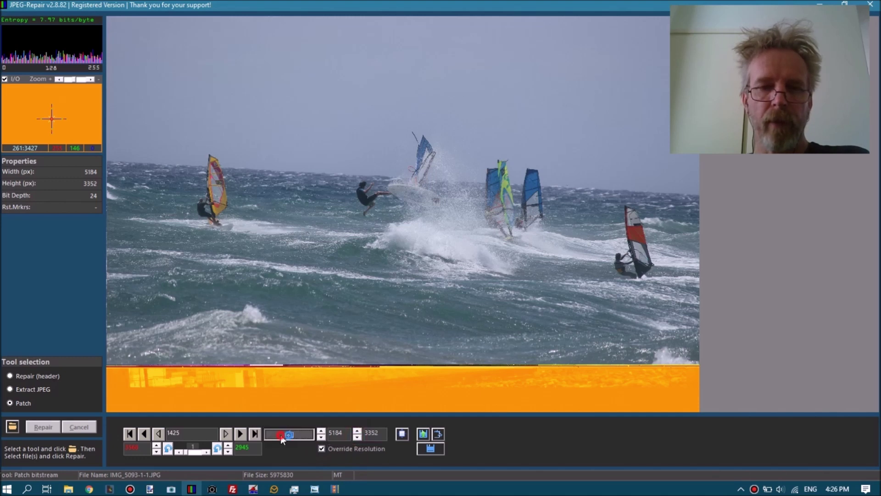
{"action": "left_click", "coordinate": [357, 438]}
{"action": "left_click", "coordinate": [357, 438]}
{"action": "left_click", "coordinate": [356, 438]}
{"action": "left_click", "coordinate": [356, 438]}
{"action": "left_click", "coordinate": [357, 438]}
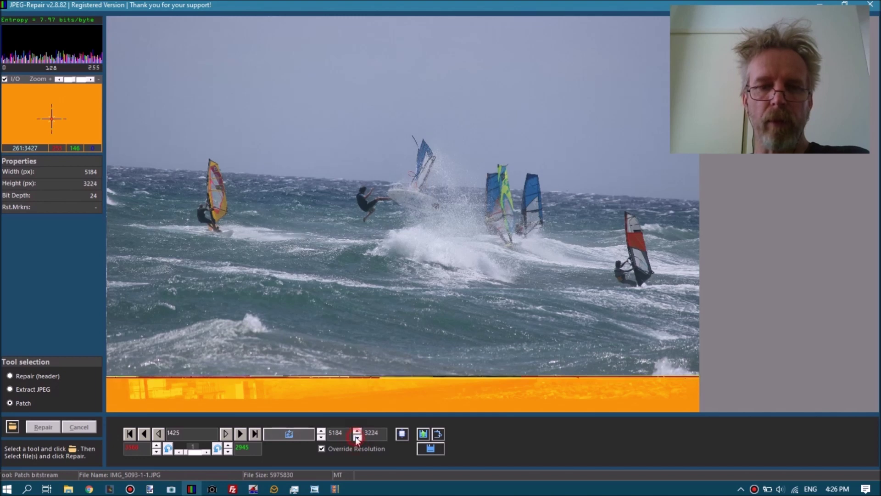
{"action": "left_click", "coordinate": [290, 434]}
- Reduce the image height further to 3072 px and re-render the preview
{"action": "left_click", "coordinate": [357, 437]}
{"action": "left_click", "coordinate": [357, 436]}
{"action": "left_click", "coordinate": [357, 437]}
{"action": "left_click", "coordinate": [357, 436]}
{"action": "left_click", "coordinate": [357, 437]}
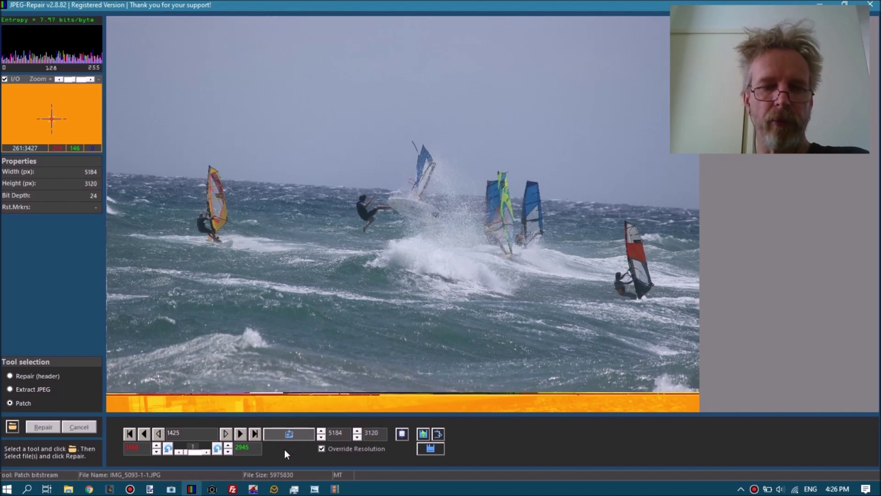
{"action": "left_click", "coordinate": [357, 438]}
{"action": "left_click", "coordinate": [358, 438]}
{"action": "left_click", "coordinate": [357, 437]}
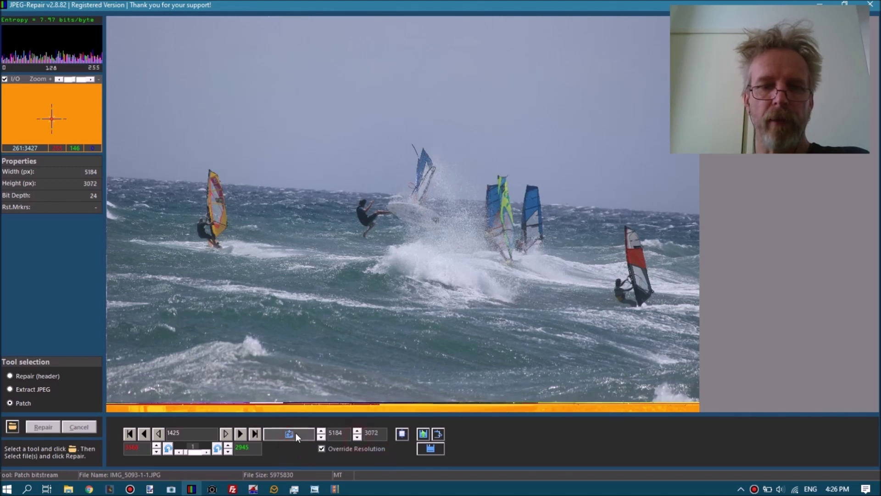
- Set the image height to 3032 px to crop off the last of the corrupt orange band
{"action": "left_click", "coordinate": [321, 448]}
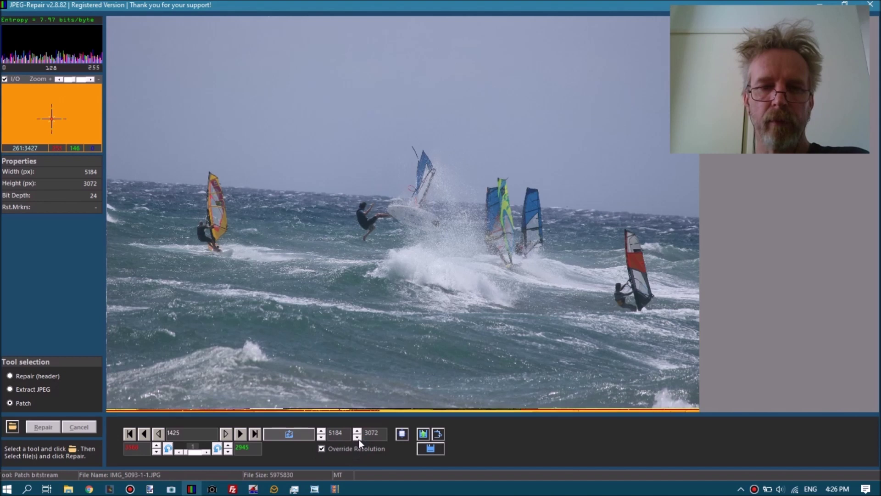
{"action": "left_click", "coordinate": [358, 438]}
{"action": "left_click", "coordinate": [357, 438]}
{"action": "left_click", "coordinate": [304, 435]}
{"action": "left_click", "coordinate": [357, 438]}
{"action": "left_click", "coordinate": [310, 438]}
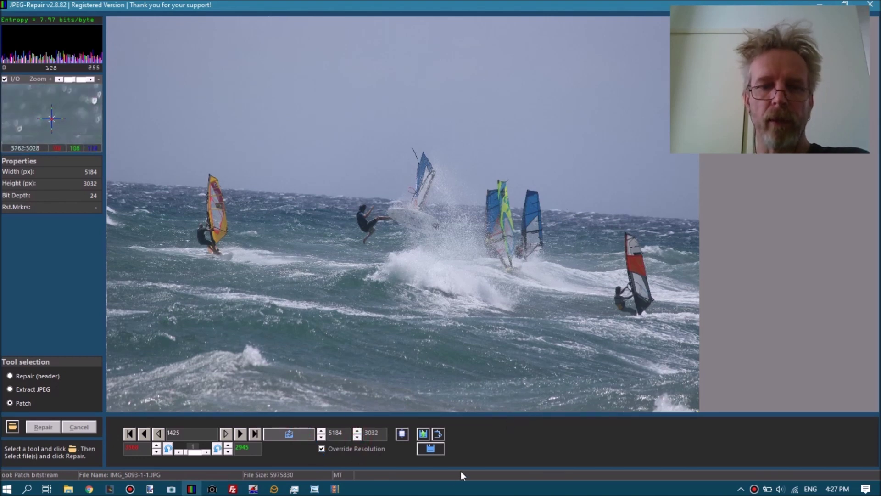
- Copy the repaired image to the clipboard and paste it into a new image in a maximized paint.net window
{"action": "left_click", "coordinate": [438, 434]}
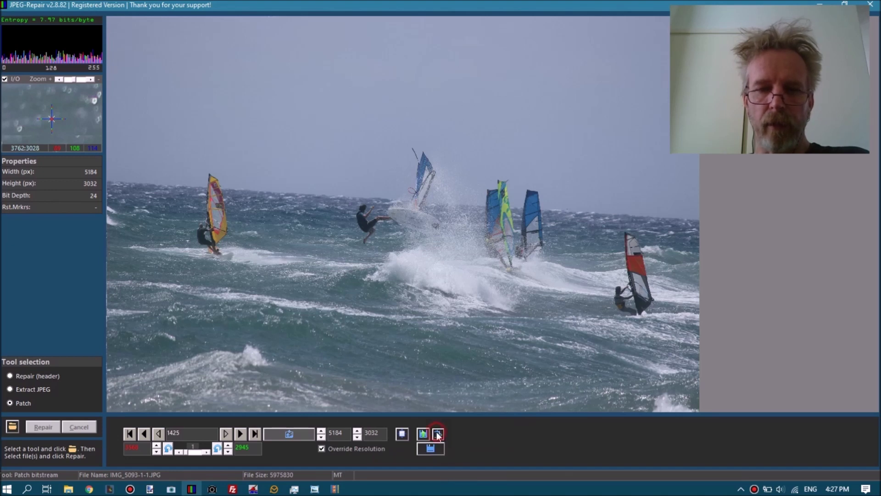
{"action": "left_click", "coordinate": [150, 490]}
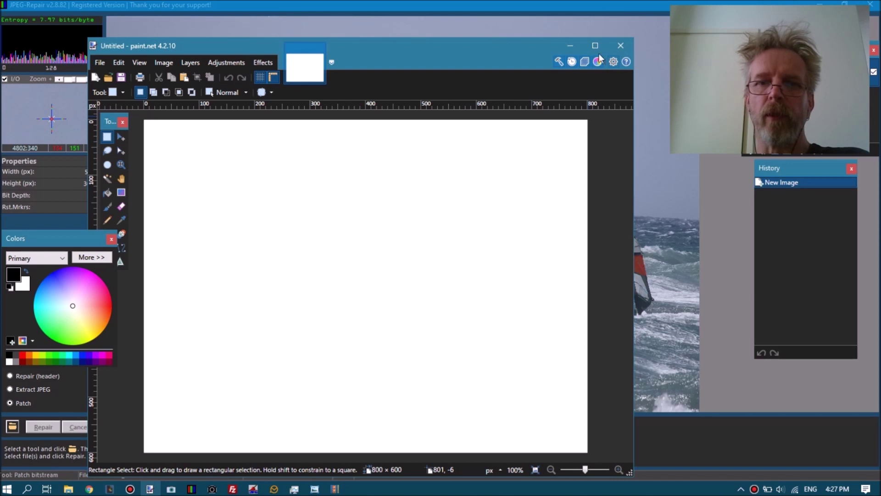
{"action": "left_click", "coordinate": [596, 45]}
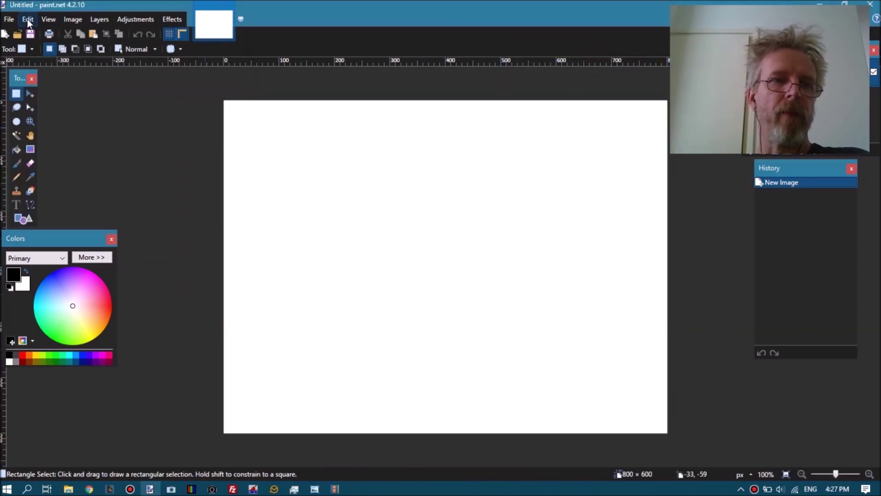
{"action": "left_click", "coordinate": [28, 19]}
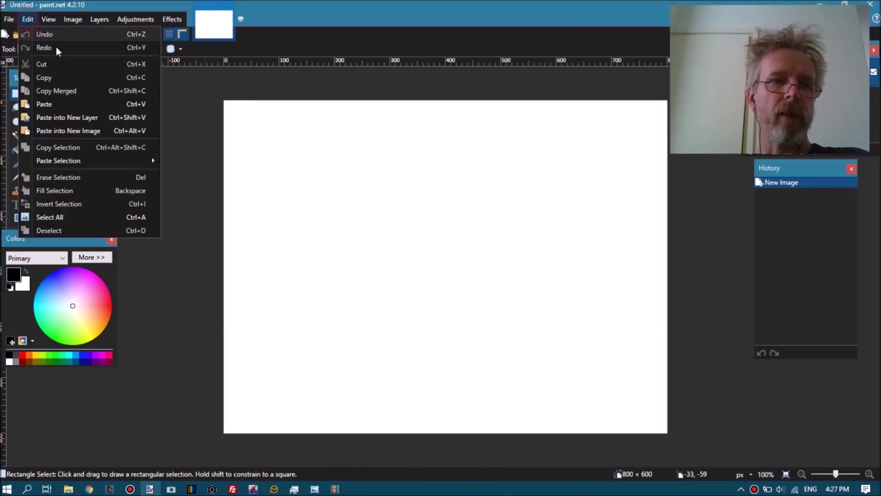
{"action": "left_click", "coordinate": [65, 130]}
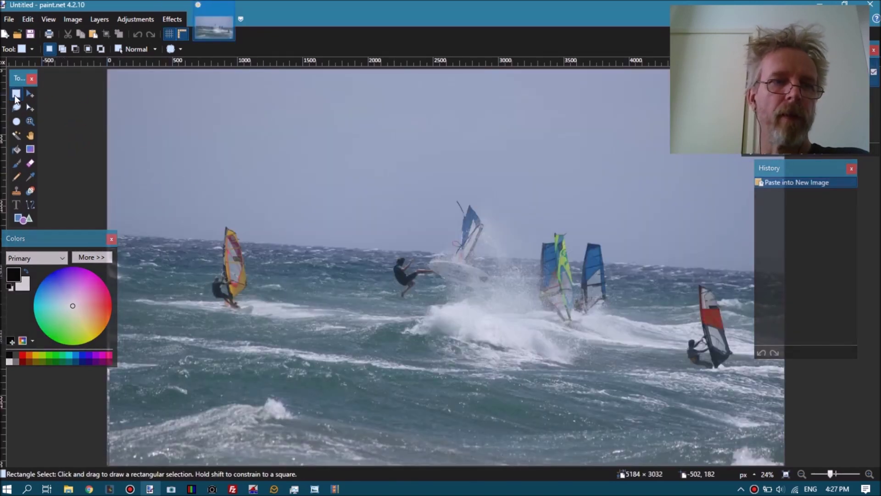
- Move the Colors window off the image and crop the photo to a 5172 × 3032 px selection that excludes its left edge strip
{"action": "left_click_drag", "start_coordinate": [105, 237], "coordinate": [62, 233]}
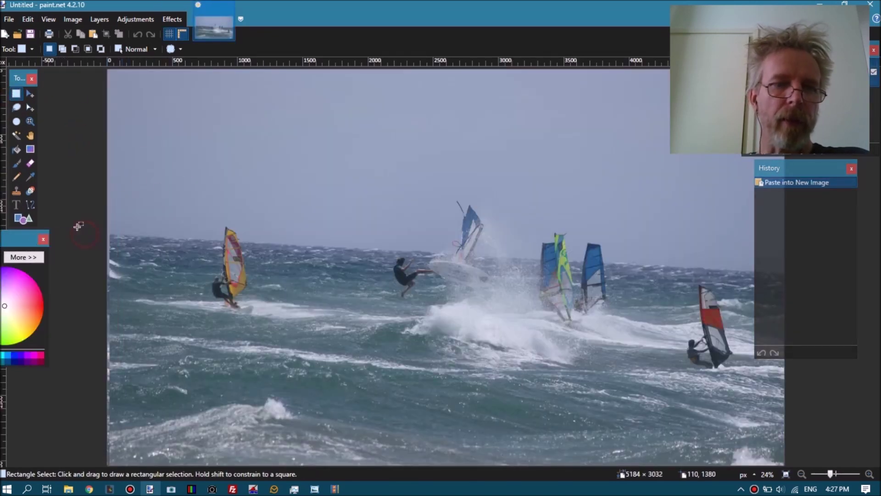
{"action": "left_click", "coordinate": [109, 68]}
{"action": "left_click_drag", "start_coordinate": [161, 153], "coordinate": [786, 465]}
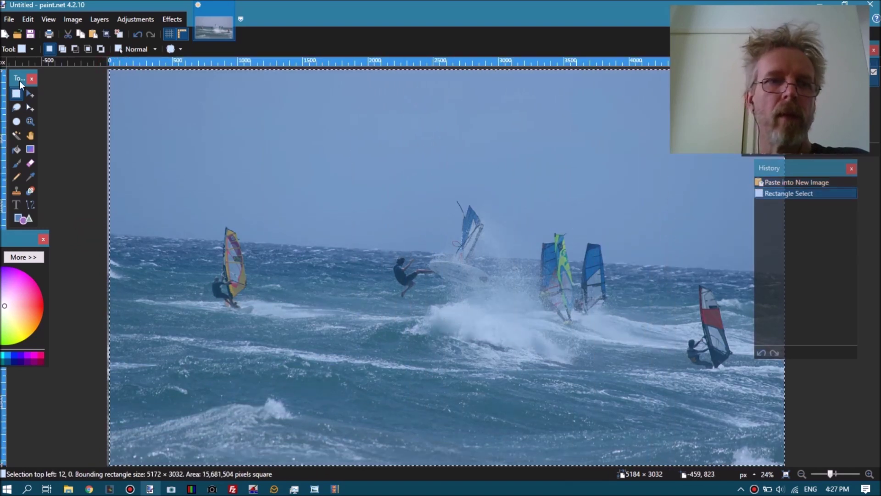
{"action": "left_click", "coordinate": [72, 19]}
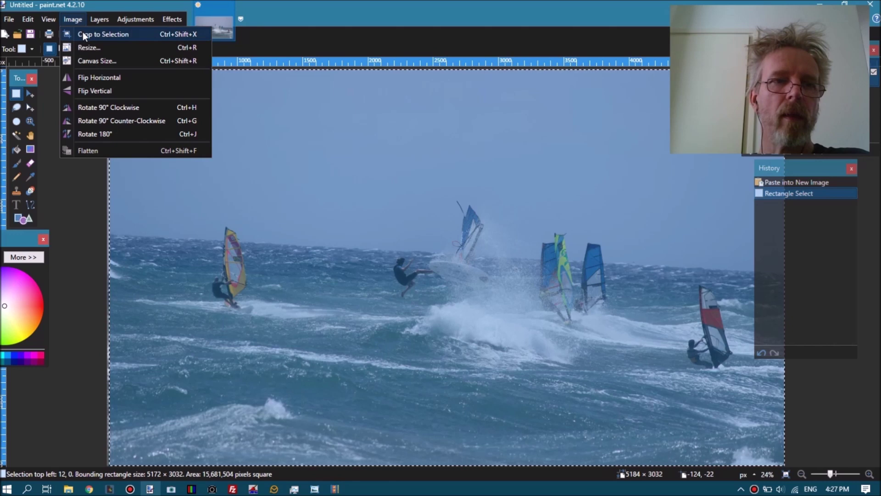
{"action": "left_click", "coordinate": [84, 35]}
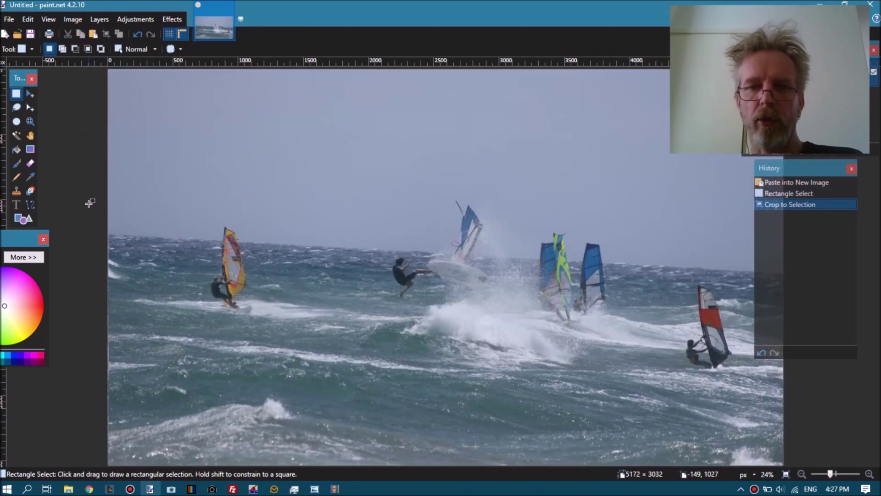
- Apply Auto-Level to the photo and crop it to a 5168 × 3020 px selection, trimming thin strips off its edges
{"action": "left_click", "coordinate": [135, 19]}
{"action": "left_click", "coordinate": [133, 35]}
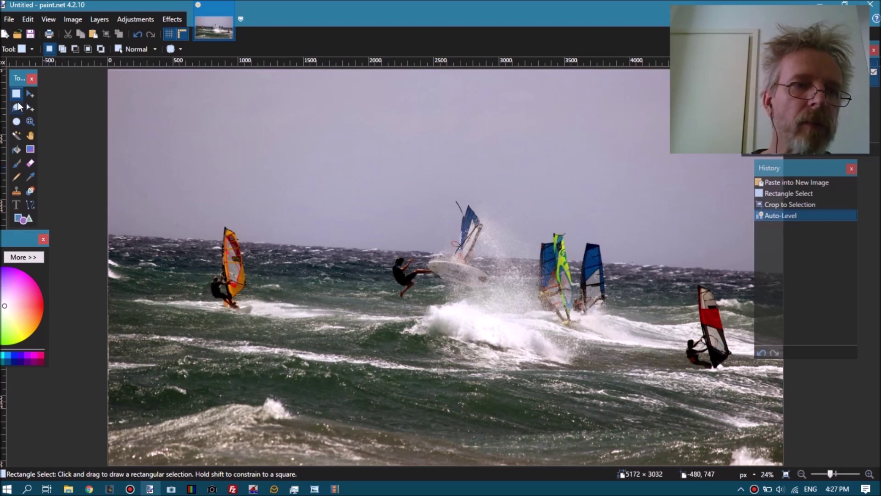
{"action": "left_click_drag", "start_coordinate": [109, 70], "coordinate": [880, 469]}
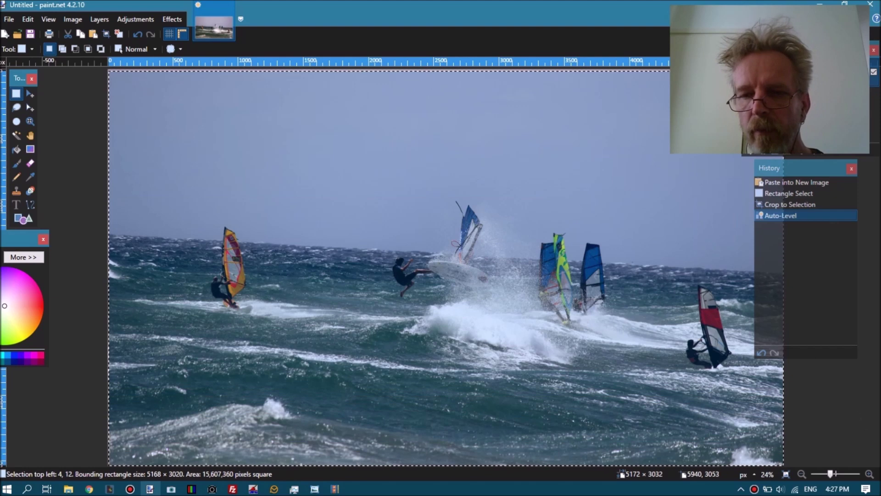
{"action": "left_click", "coordinate": [72, 20]}
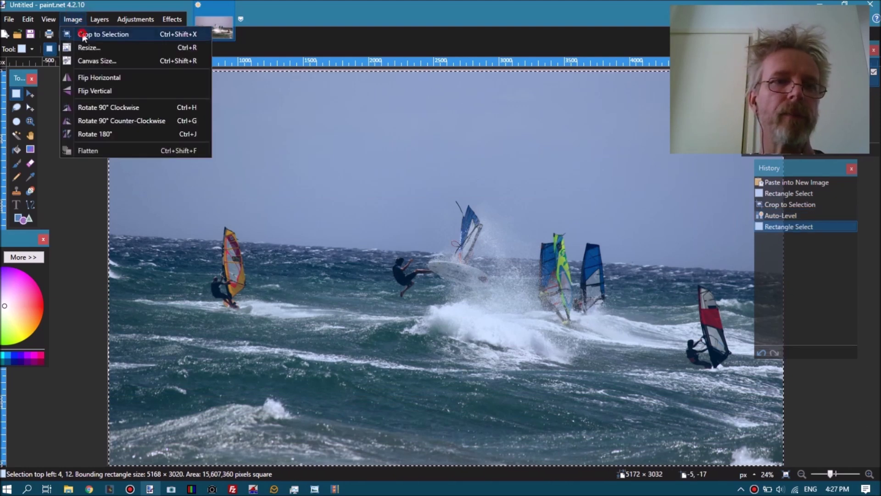
{"action": "left_click", "coordinate": [84, 37]}
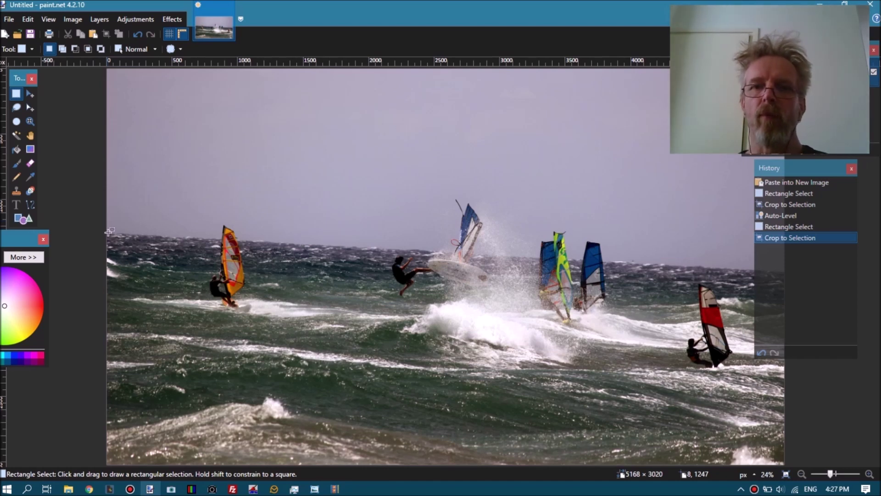
- Switch back to JPEG-Repair and examine the header bytes and image data of the file in the Hex viewer
{"action": "key", "text": "alt+Tab"}
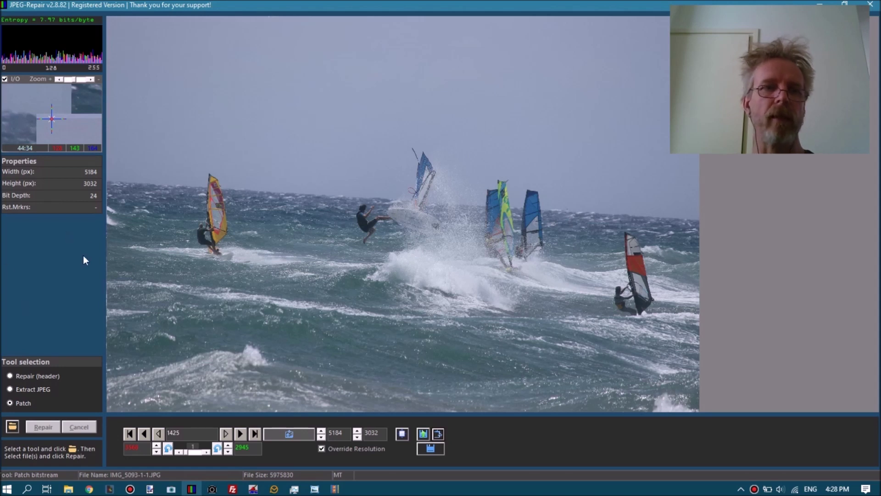
{"action": "left_click", "coordinate": [59, 41]}
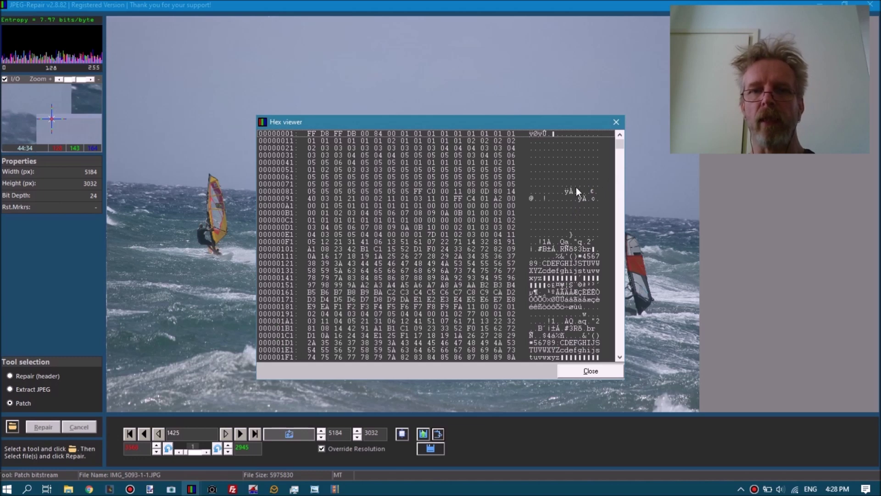
{"action": "left_click_drag", "start_coordinate": [623, 154], "coordinate": [620, 220]}
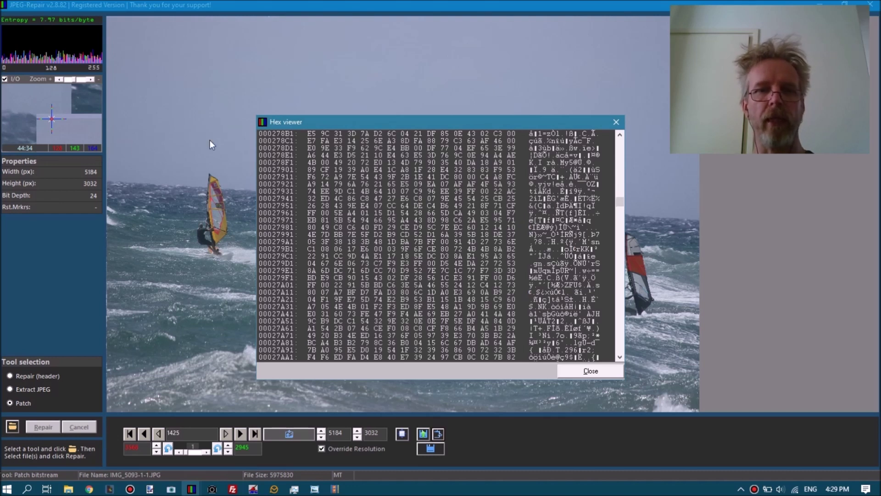
{"action": "left_click_drag", "start_coordinate": [619, 197], "coordinate": [616, 143]}
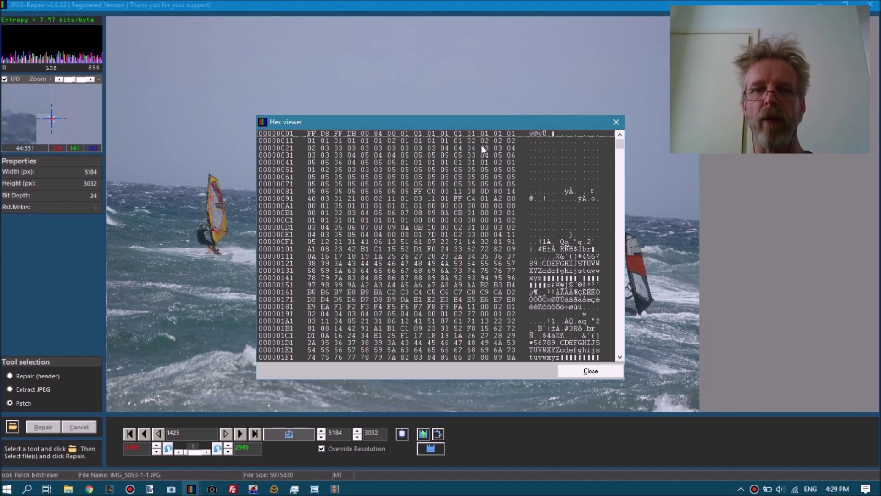
{"action": "left_click", "coordinate": [616, 122]}
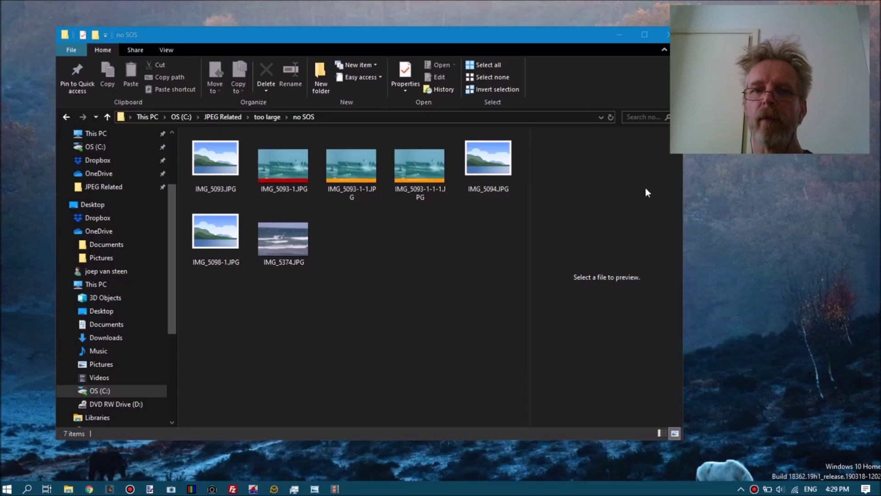
- Minimize JPEG-Repair and the no SOS folder, and show the JFIF-STRUCTb.png diagram in Windows Photo Viewer
{"action": "left_click", "coordinate": [822, 3]}
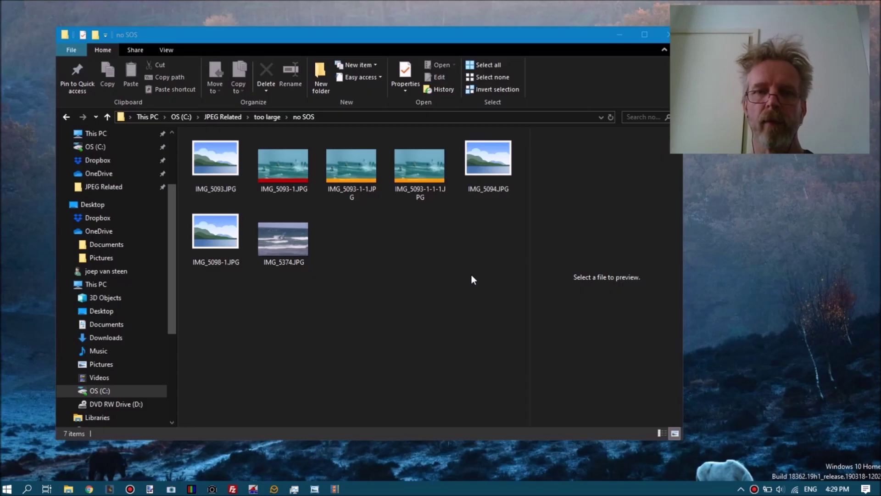
{"action": "left_click", "coordinate": [619, 35]}
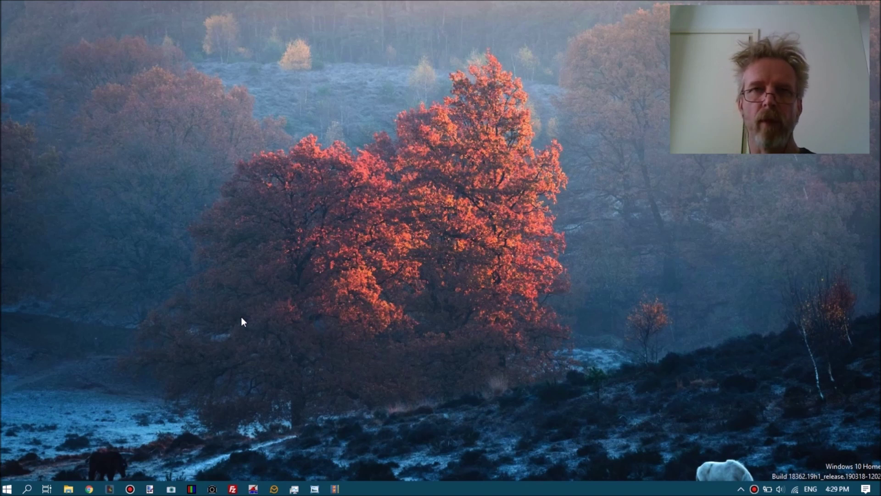
{"action": "left_click", "coordinate": [315, 489]}
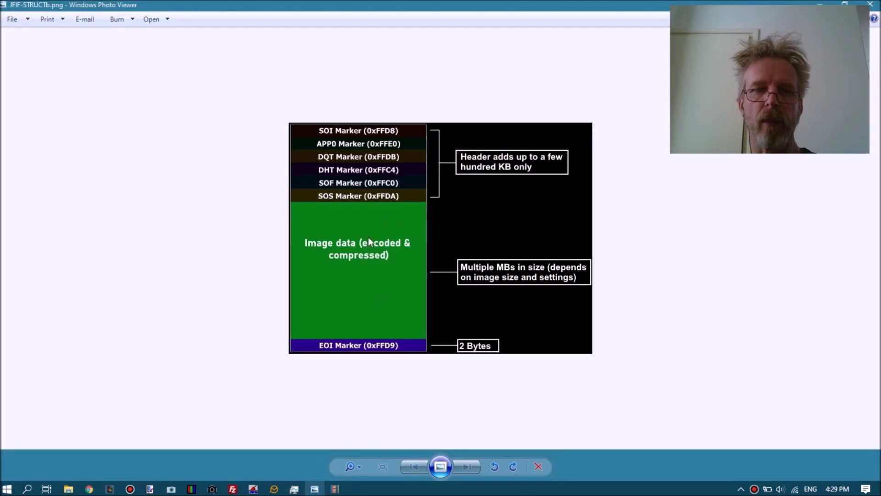
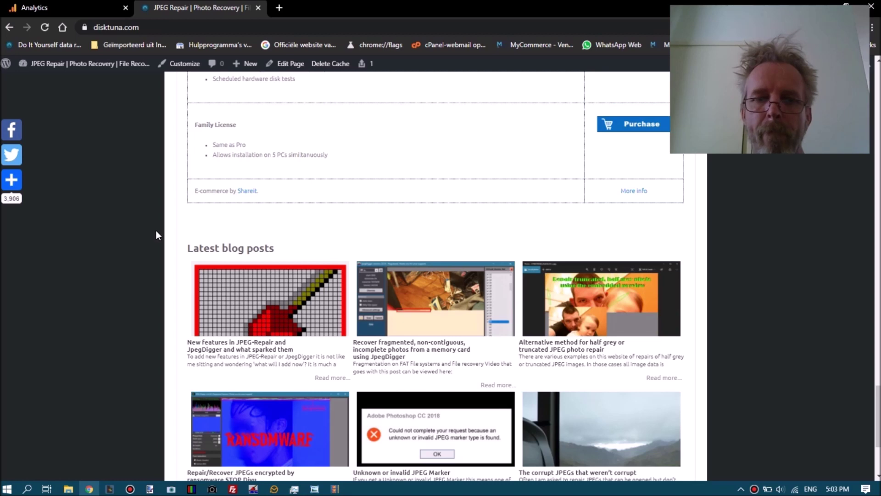
- View both pages of the latest blog posts on disktuna.com and open the DiskTuna YouTube channel in a new tab
{"action": "scroll", "coordinate": [156, 230], "scroll_direction": "down", "scroll_amount": 2}
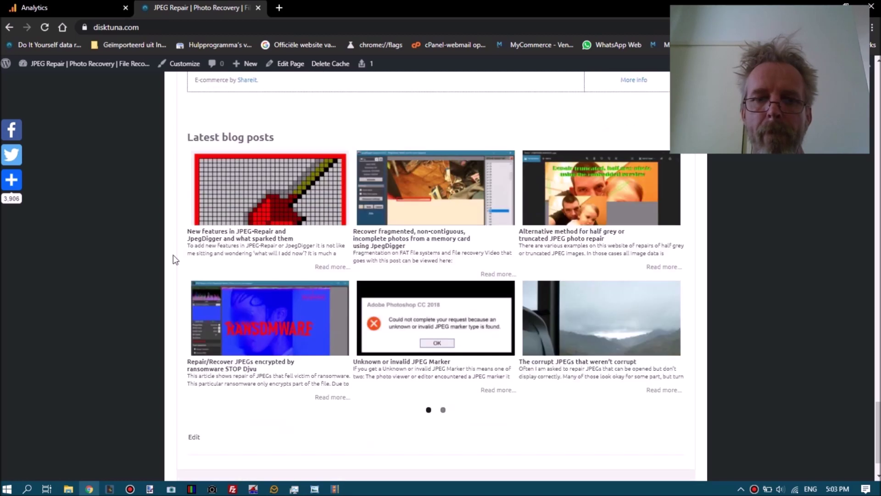
{"action": "left_click", "coordinate": [443, 410]}
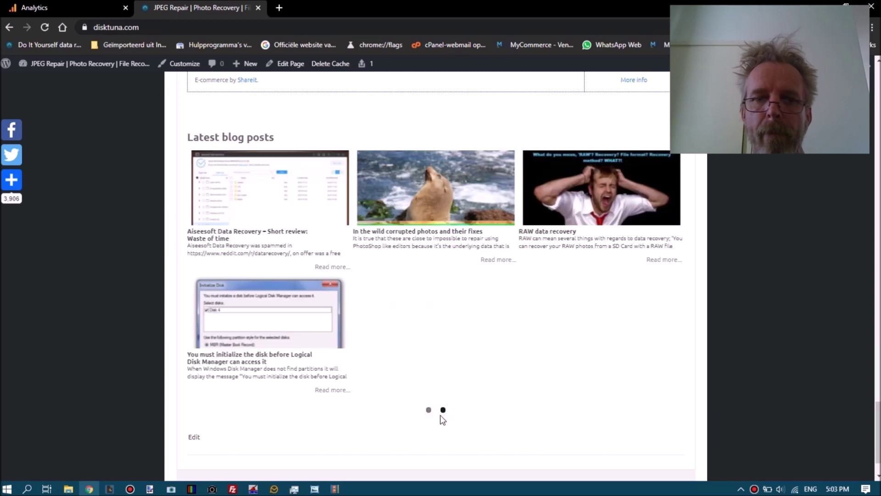
{"action": "left_click", "coordinate": [280, 7]}
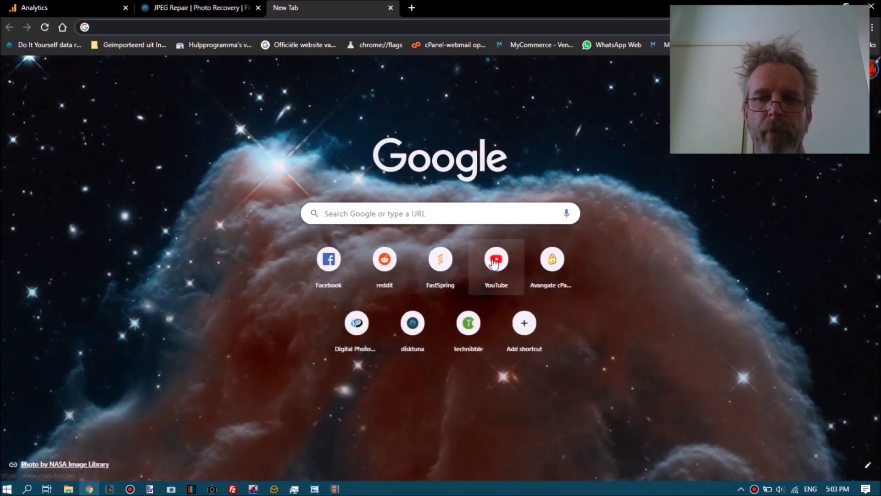
{"action": "left_click", "coordinate": [494, 263]}
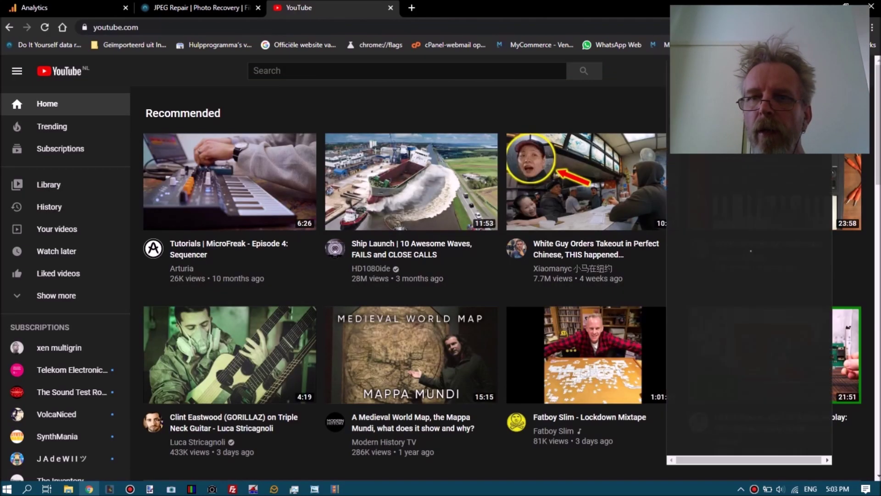
{"action": "left_click", "coordinate": [734, 88]}
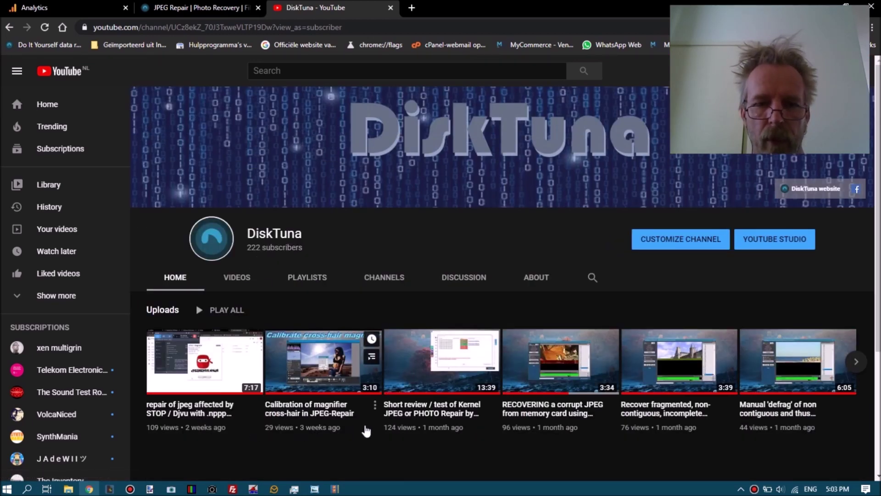
- Play the short review of Kernel JPEG or PHOTO Repair, pause it and close its browser tab
{"action": "left_click", "coordinate": [420, 416]}
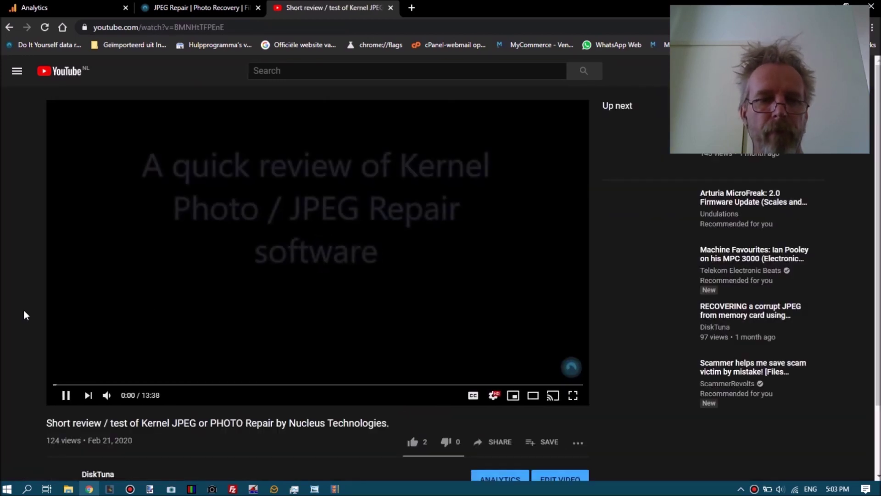
{"action": "scroll", "coordinate": [54, 333], "scroll_direction": "down", "scroll_amount": 2}
{"action": "scroll", "coordinate": [137, 358], "scroll_direction": "up", "scroll_amount": 2}
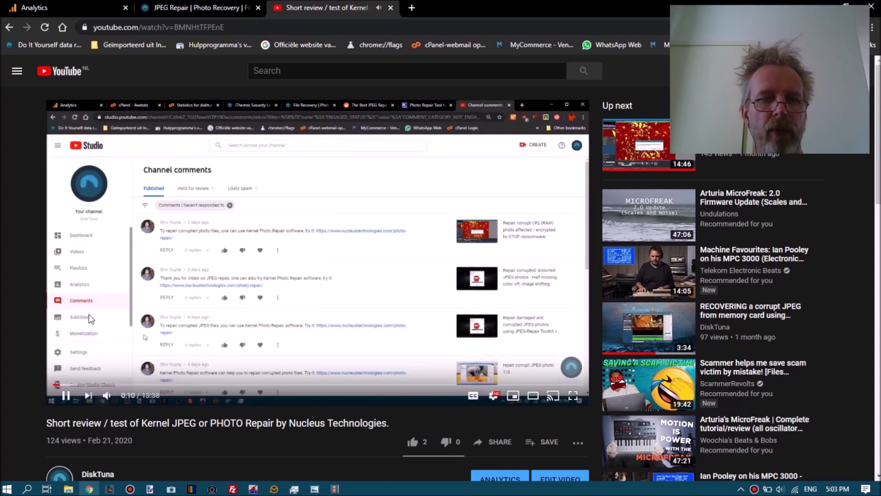
{"action": "left_click", "coordinate": [66, 395]}
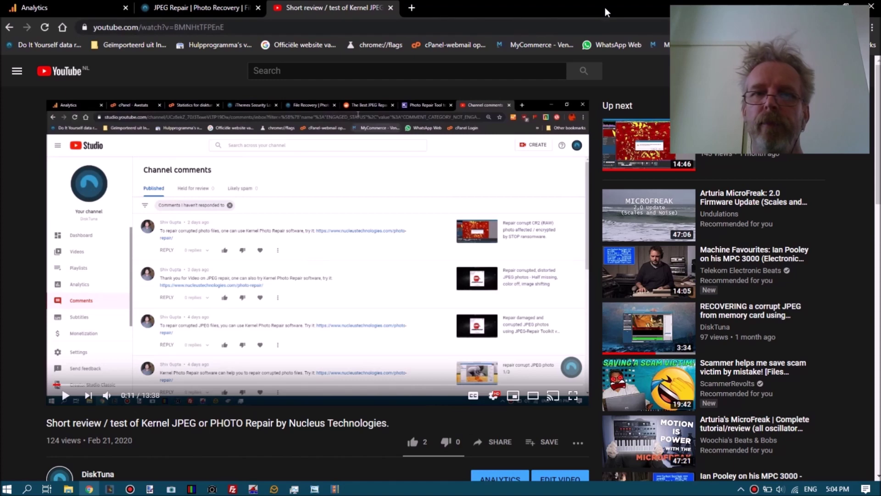
{"action": "left_click", "coordinate": [390, 7]}
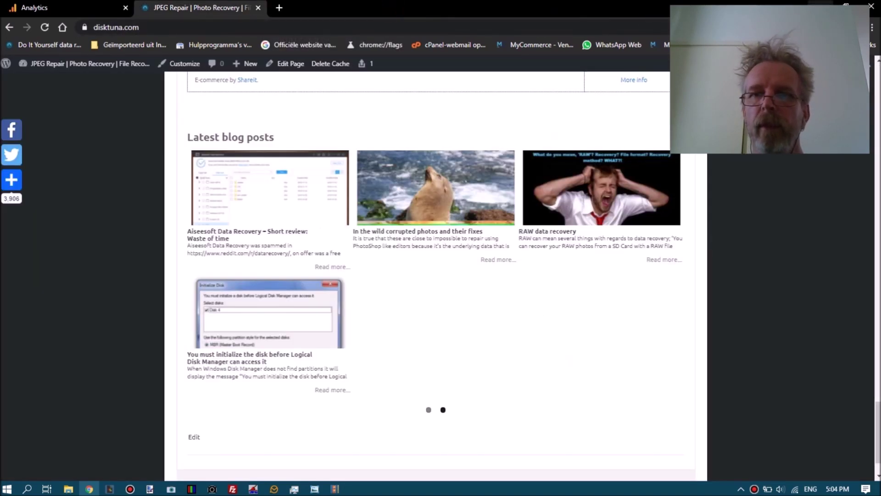
- Minimize the browser, open the RAW folder in File Explorer, and try to view _MG_3006.CR2 in Photos before closing it
{"action": "left_click", "coordinate": [825, 4]}
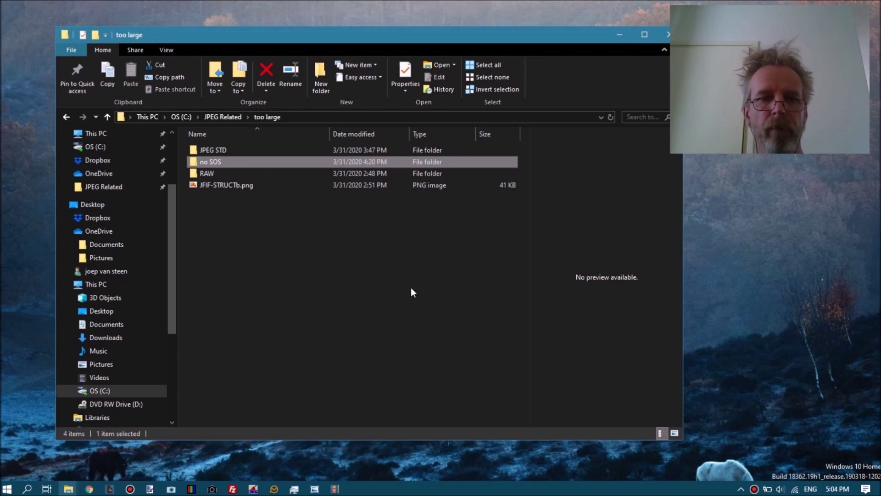
{"action": "double_click", "coordinate": [206, 174]}
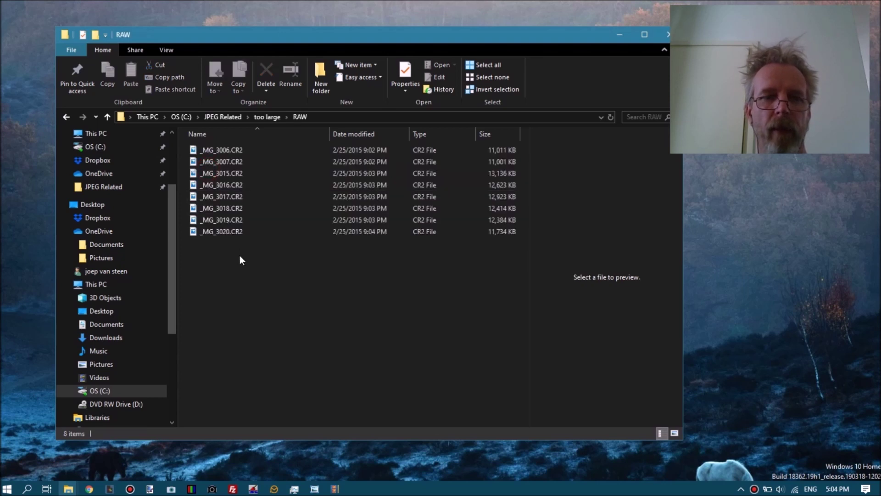
{"action": "double_click", "coordinate": [227, 150]}
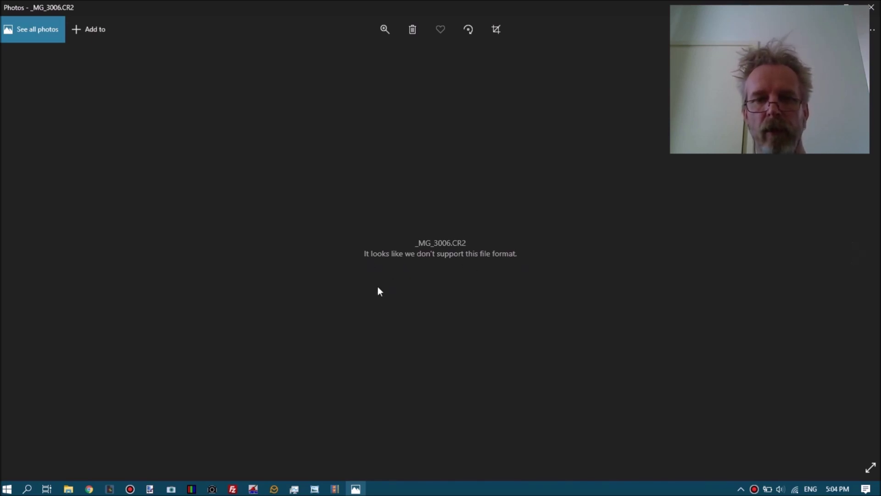
{"action": "left_click", "coordinate": [872, 8]}
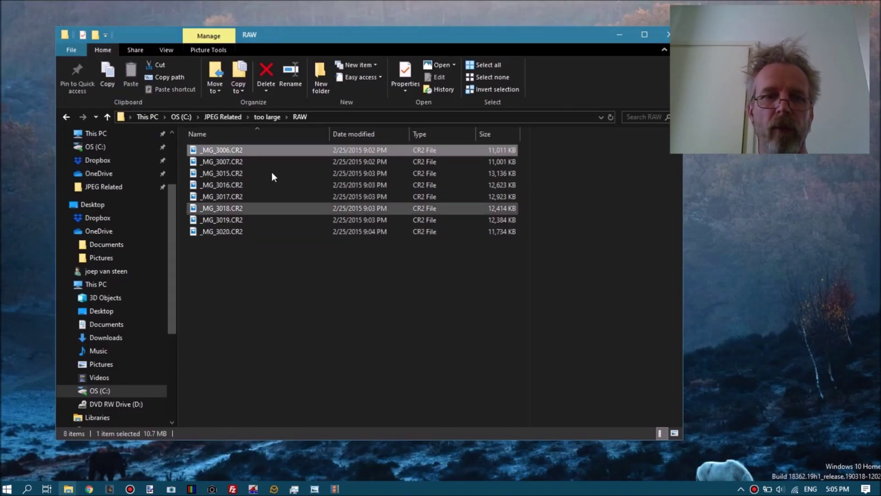
- Check which programs are offered for opening _MG_3006.CR2, and briefly view the JFIF-STRUCTb.png diagram in Windows Photo Viewer
{"action": "right_click", "coordinate": [250, 149]}
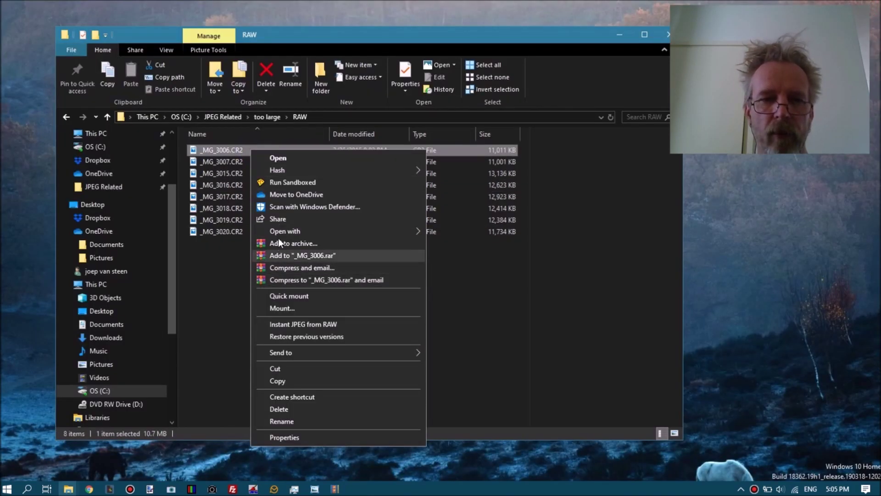
{"action": "mouse_move", "coordinate": [300, 230]}
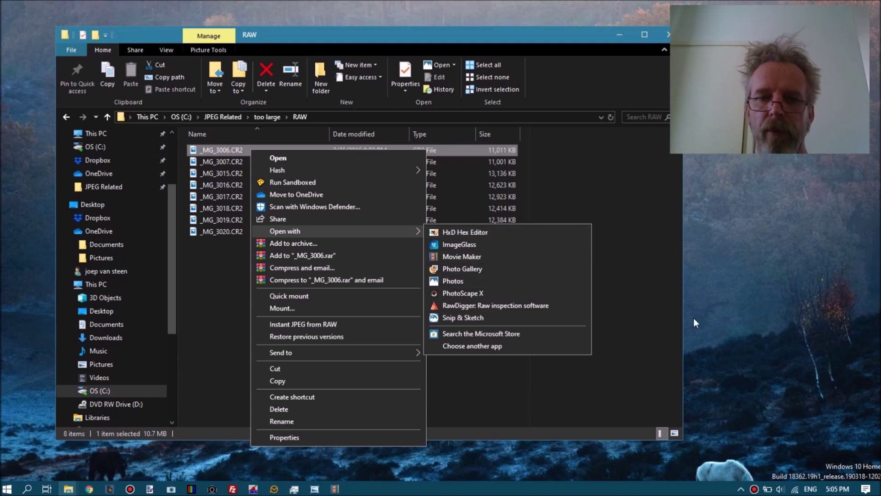
{"action": "key", "text": "Escape"}
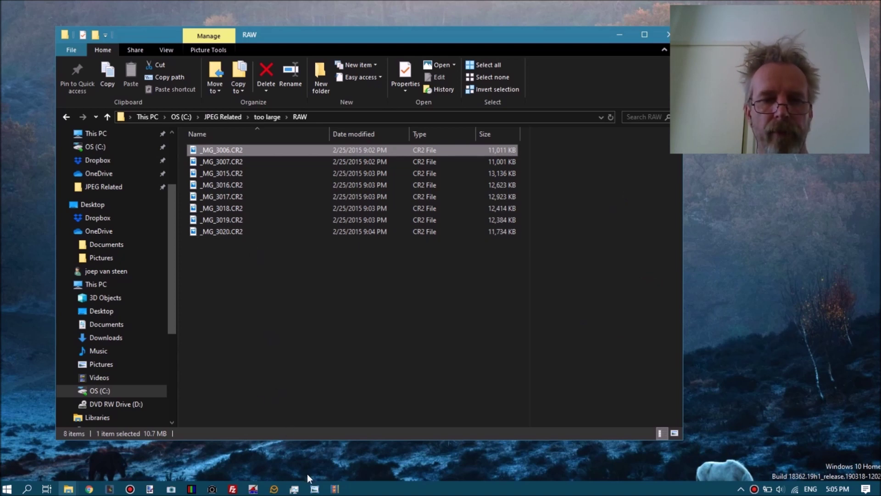
{"action": "left_click", "coordinate": [315, 489]}
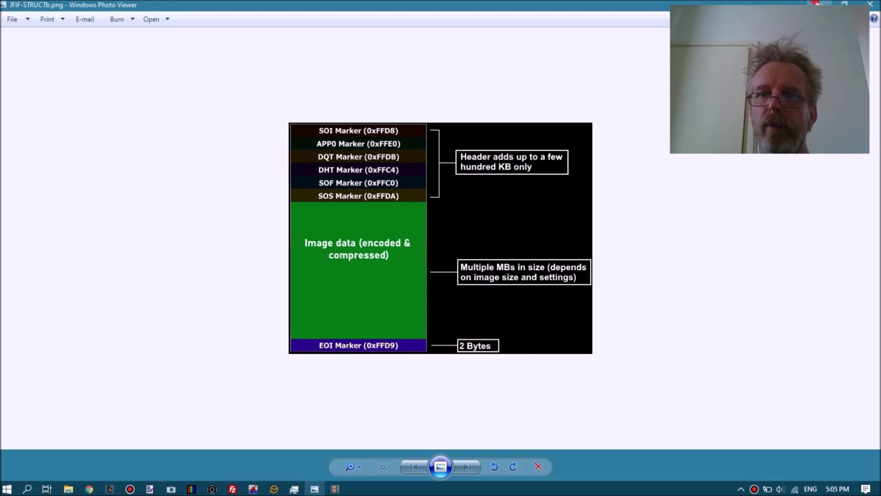
{"action": "left_click", "coordinate": [817, 3]}
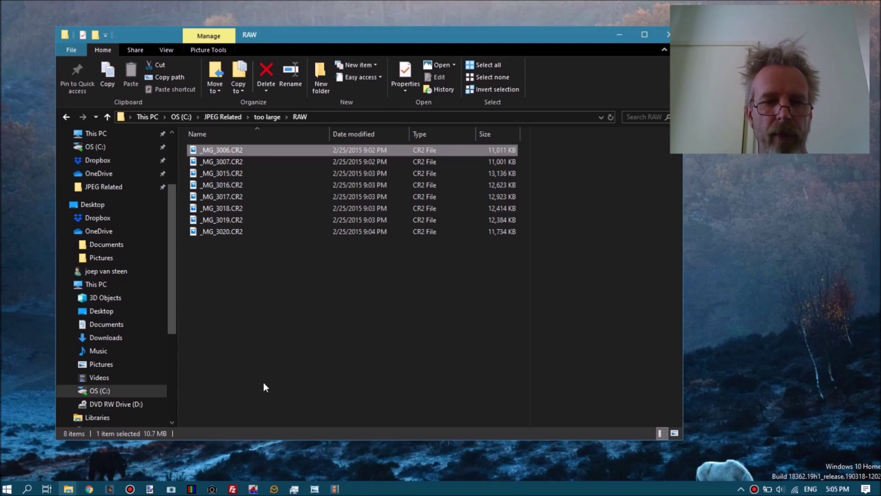
- Close the JPEG-Repair window holding the patched photo, restart the program and choose the Extract JPEG tool
{"action": "left_click", "coordinate": [191, 489]}
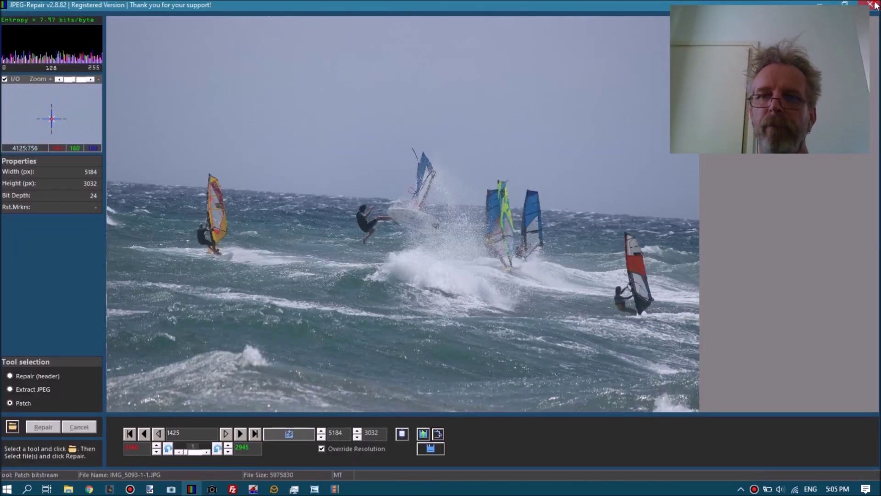
{"action": "left_click", "coordinate": [192, 489]}
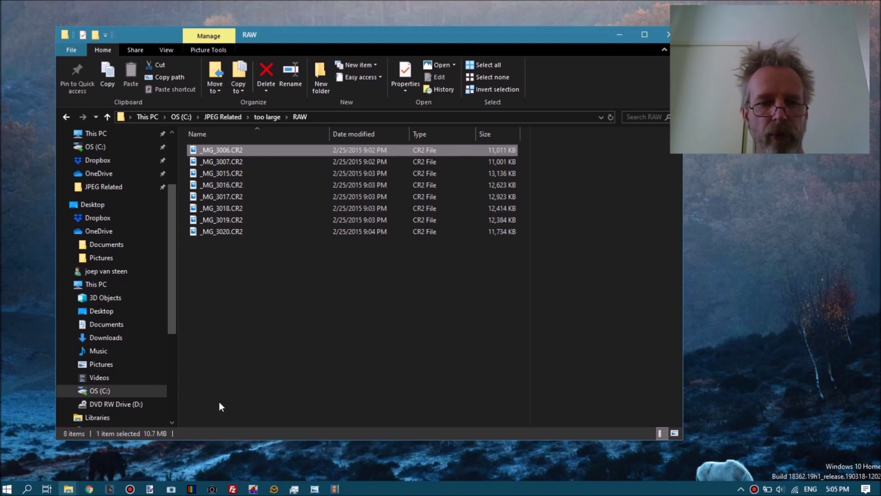
{"action": "left_click", "coordinate": [192, 490]}
{"action": "left_click", "coordinate": [418, 363]}
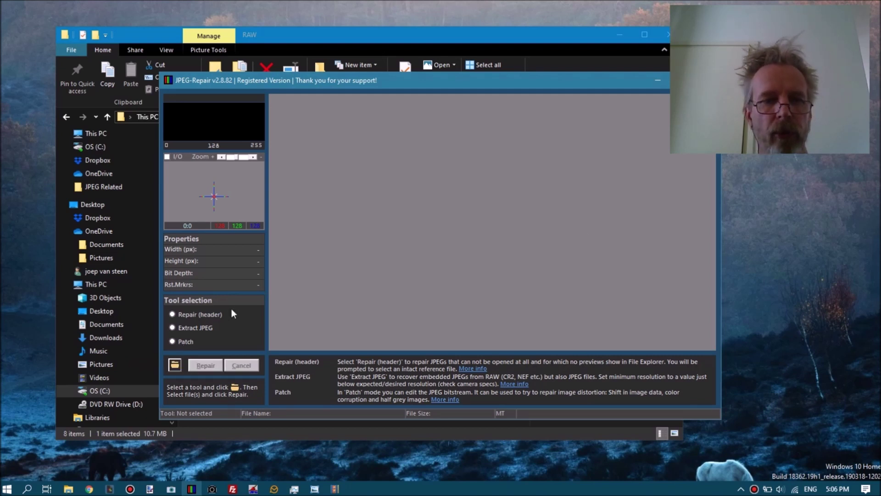
{"action": "left_click", "coordinate": [172, 328]}
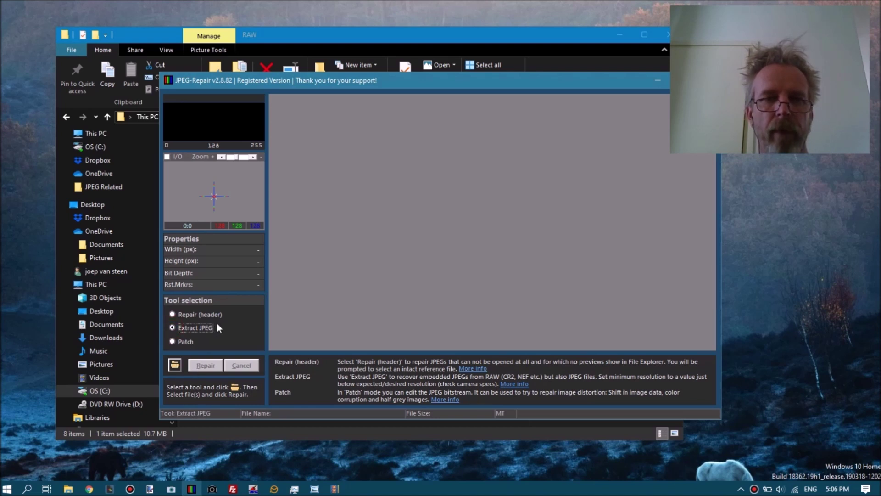
- Minimize the RAW folder window and browse to C:\JPEG Related\too large\RAW in JPEG-Repair's corrupted file selection
{"action": "left_click", "coordinate": [343, 43]}
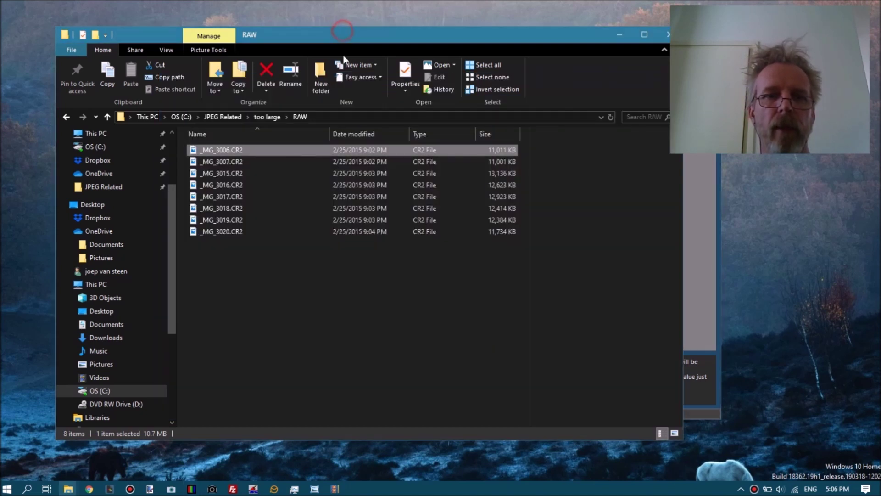
{"action": "left_click", "coordinate": [618, 35]}
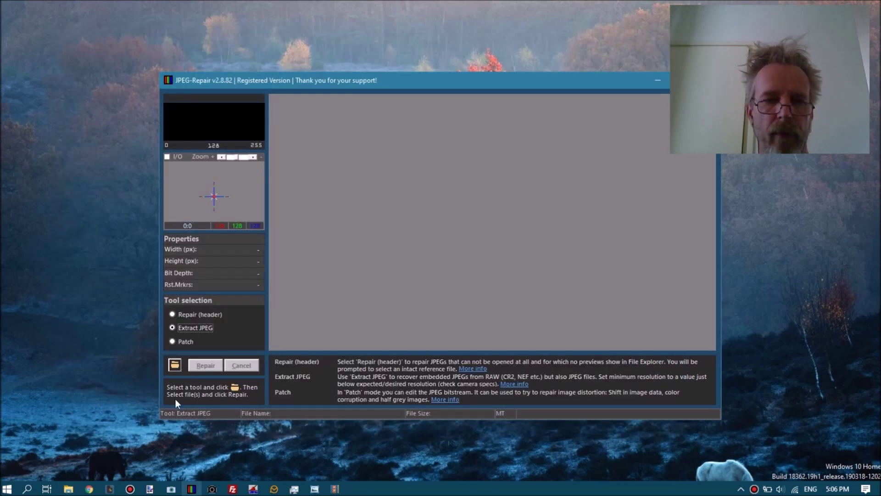
{"action": "left_click", "coordinate": [175, 366]}
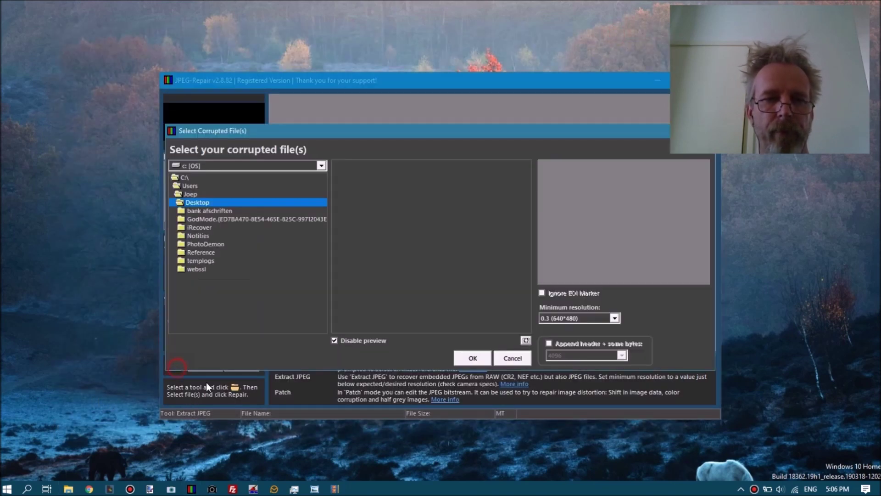
{"action": "double_click", "coordinate": [195, 179]}
{"action": "left_click_drag", "start_coordinate": [321, 221], "coordinate": [320, 257]}
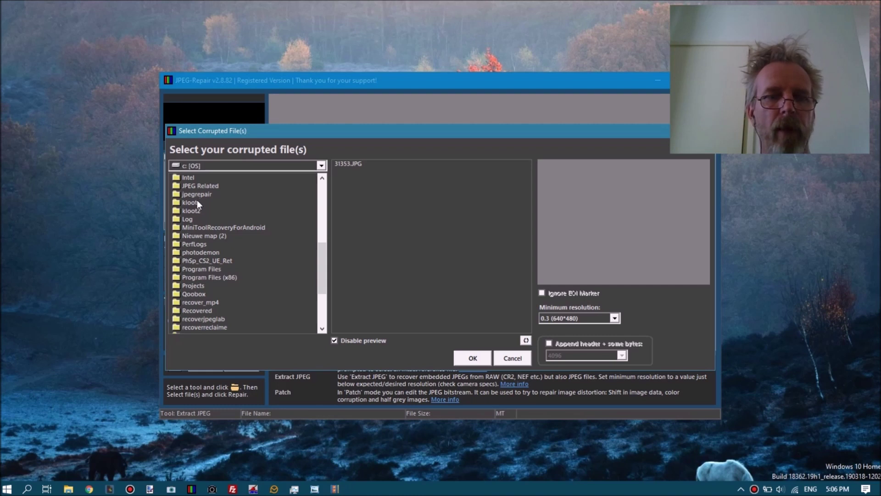
{"action": "double_click", "coordinate": [206, 185]}
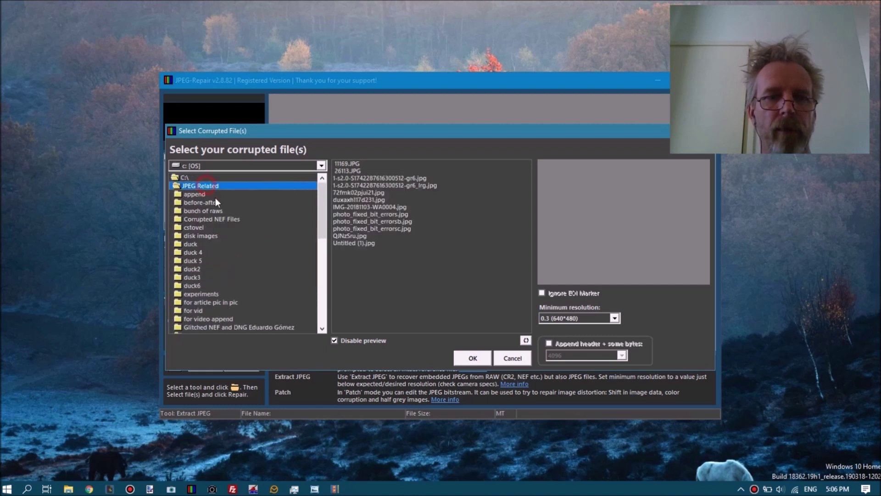
{"action": "left_click_drag", "start_coordinate": [323, 212], "coordinate": [321, 301]}
{"action": "double_click", "coordinate": [200, 320]}
{"action": "double_click", "coordinate": [188, 220]}
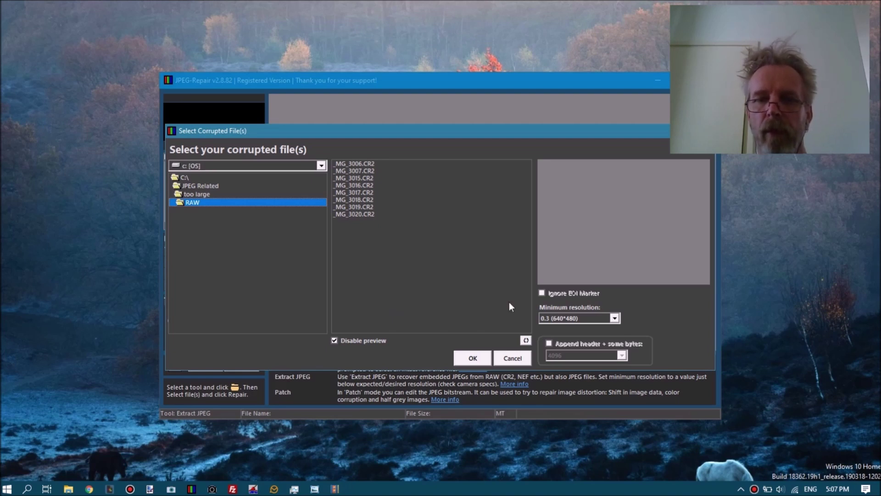
- Review the minimum resolution choices for the extraction and set the minimum to 3.0 (2048*1536)
{"action": "left_click", "coordinate": [615, 318]}
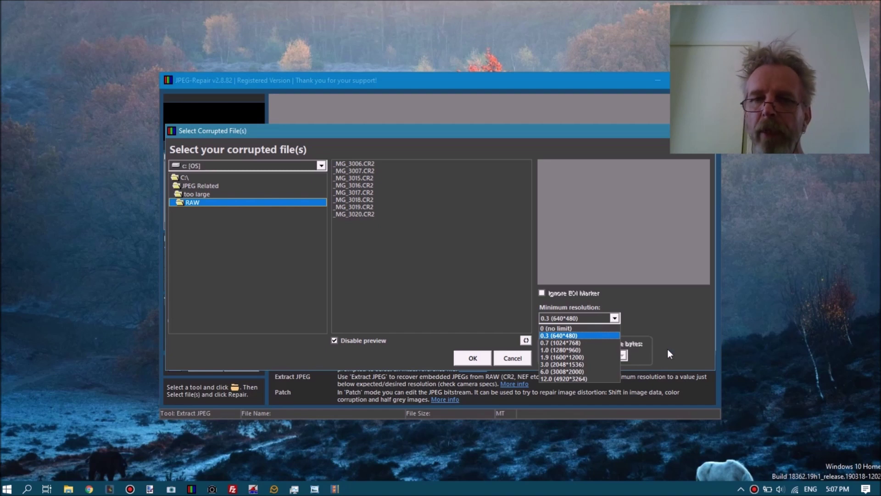
{"action": "left_click", "coordinate": [674, 318]}
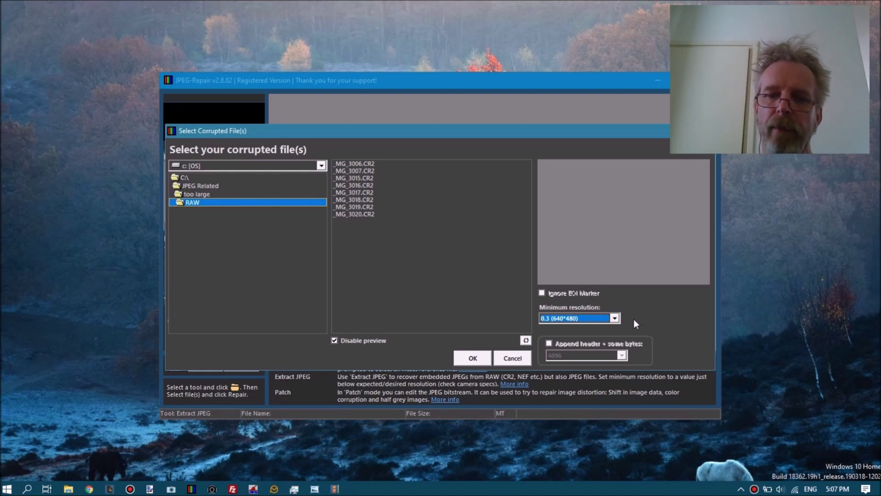
{"action": "left_click", "coordinate": [615, 319]}
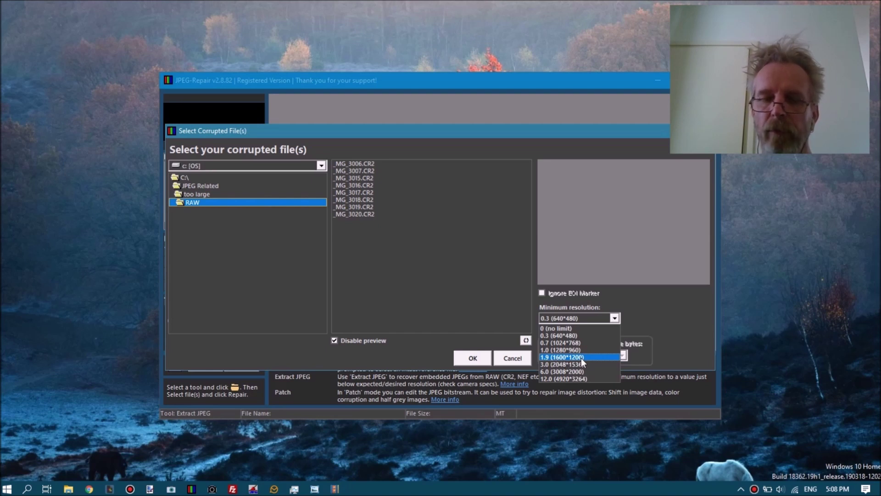
{"action": "left_click", "coordinate": [661, 317]}
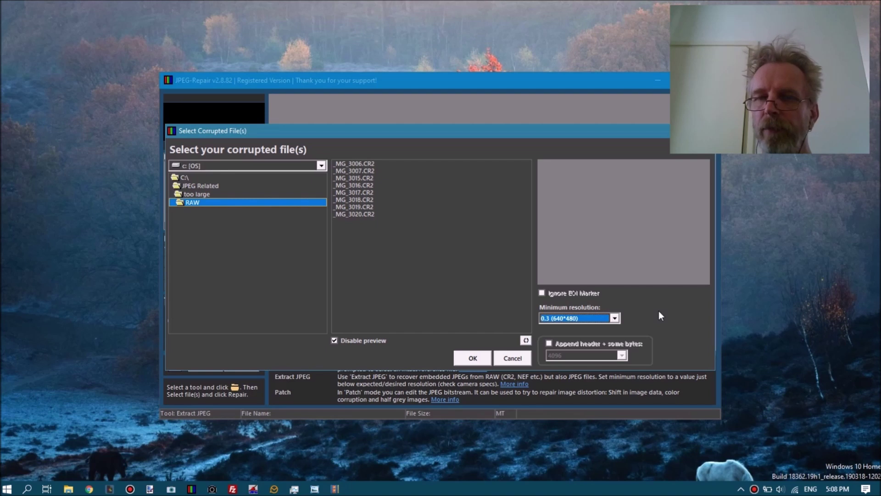
{"action": "left_click", "coordinate": [615, 317]}
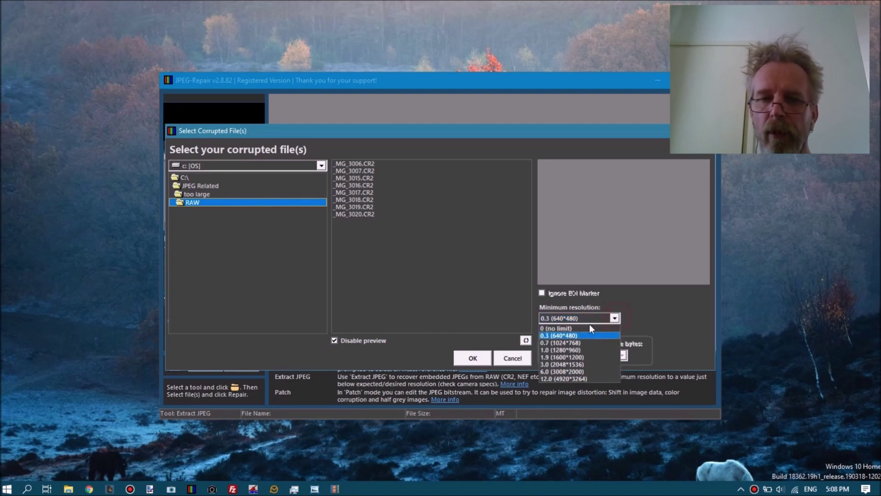
{"action": "left_click", "coordinate": [563, 364]}
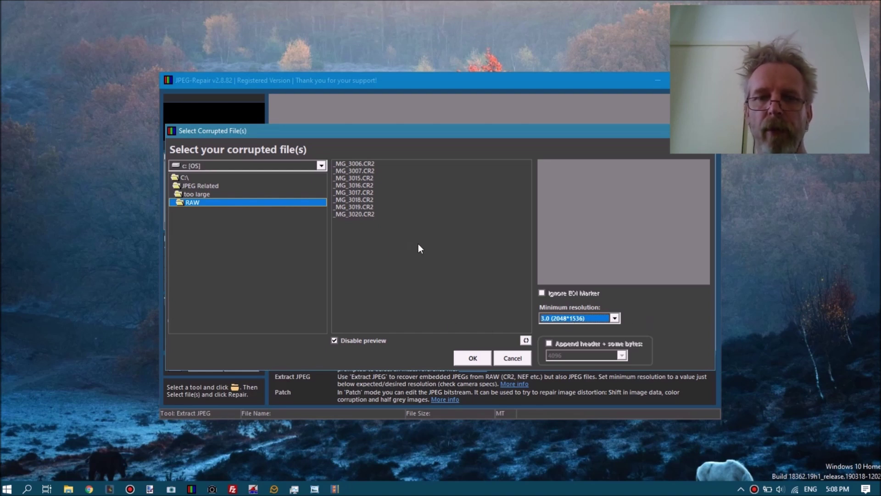
- Extract the embedded JPEGs from all CR2 files, _MG_3006 through _MG_3020, and bring up the RAW folder in File Explorer
{"action": "left_click_drag", "start_coordinate": [357, 164], "coordinate": [359, 222]}
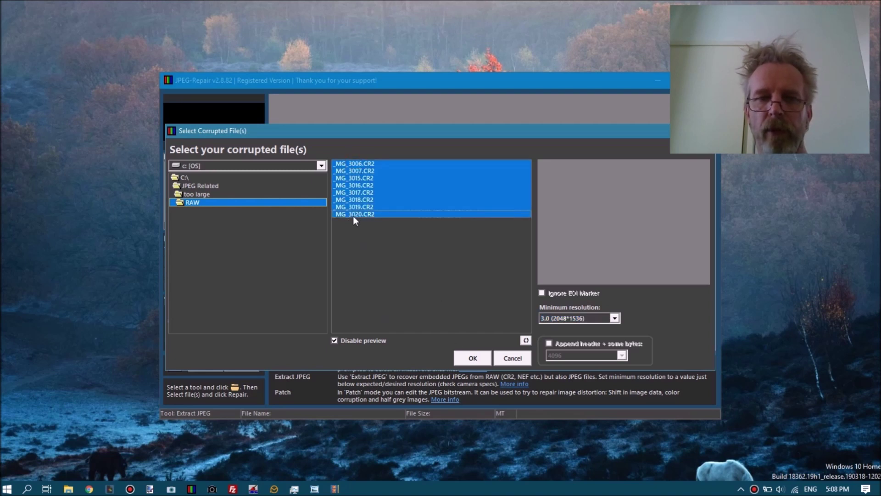
{"action": "left_click", "coordinate": [472, 359]}
{"action": "left_click", "coordinate": [205, 365]}
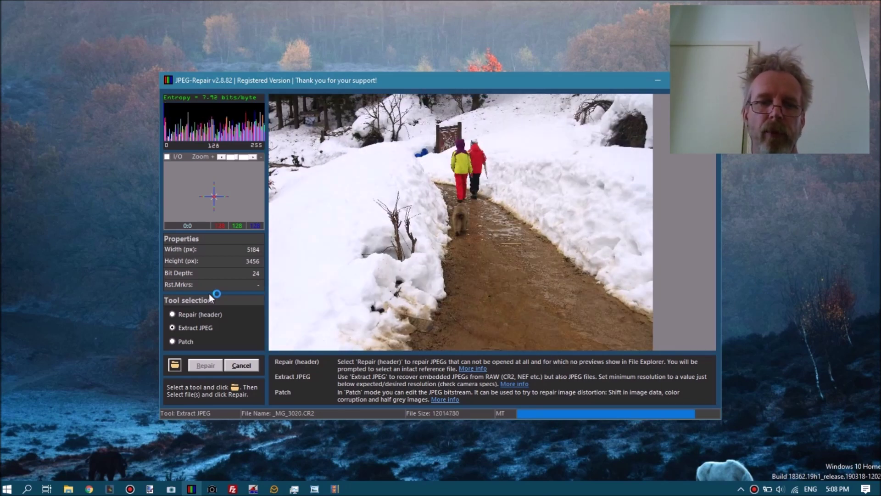
{"action": "mouse_move", "coordinate": [68, 488]}
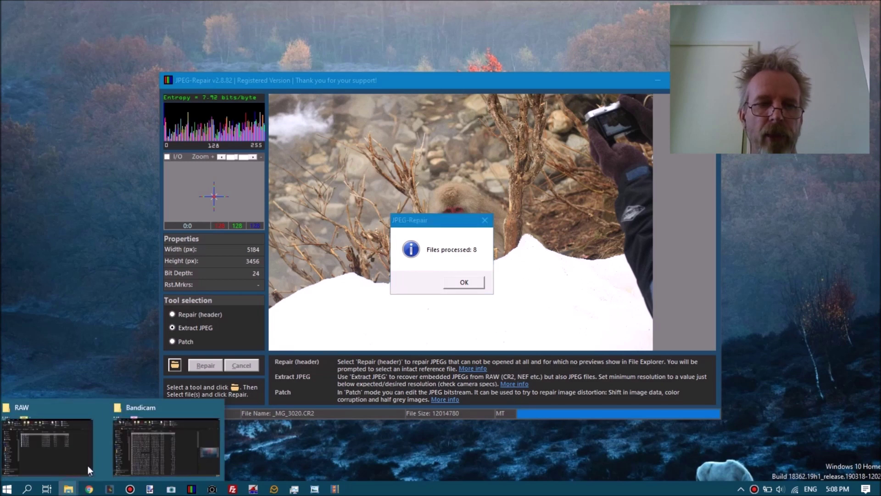
{"action": "left_click", "coordinate": [90, 470]}
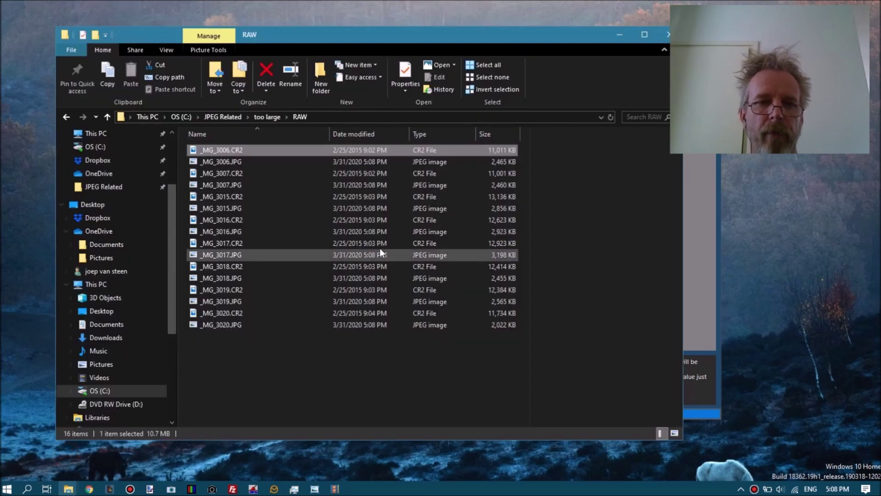
- Go to the no SOS folder, try to view IMG_5093.JPG in Windows Photo Viewer and close the viewer
{"action": "left_click", "coordinate": [107, 115]}
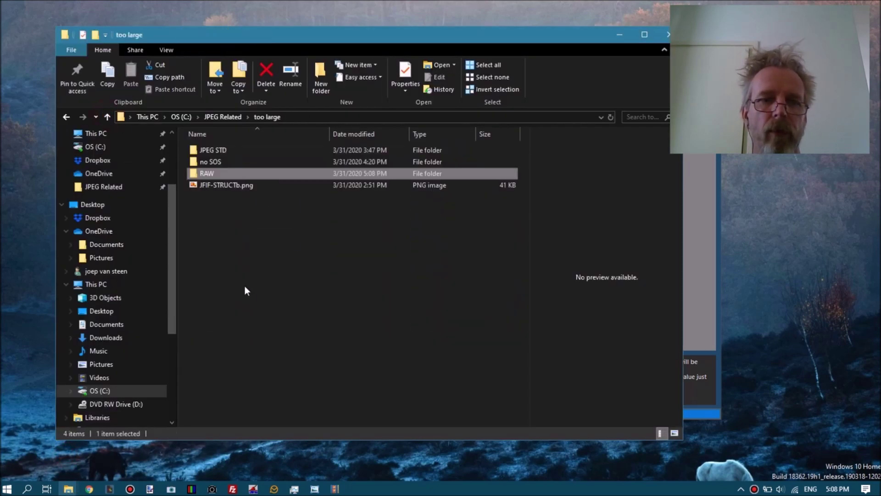
{"action": "double_click", "coordinate": [220, 160]}
{"action": "left_click", "coordinate": [219, 156]}
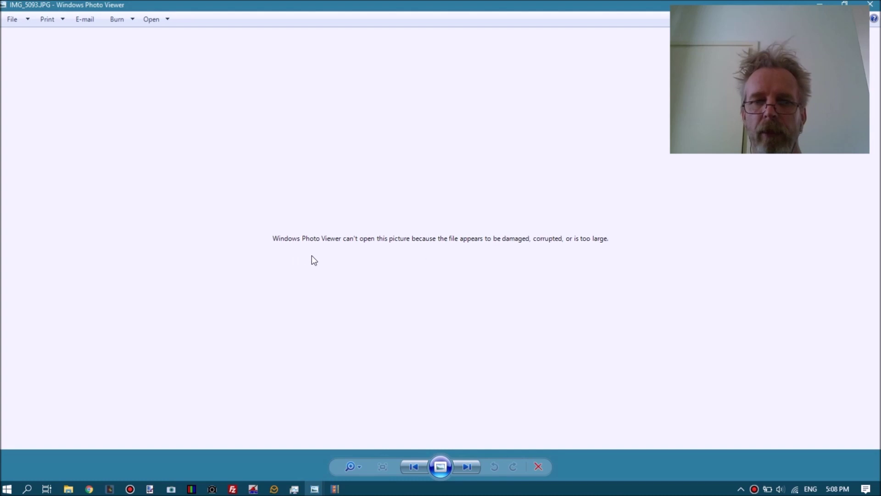
{"action": "left_click", "coordinate": [871, 5]}
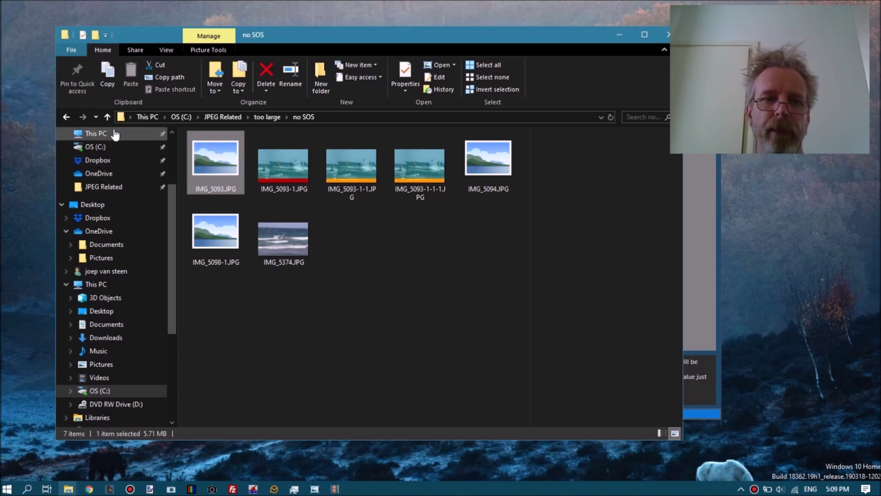
- Return to the RAW folder inside too large and sort its files by type
{"action": "left_click", "coordinate": [107, 116]}
{"action": "double_click", "coordinate": [210, 174]}
{"action": "right_click", "coordinate": [256, 397]}
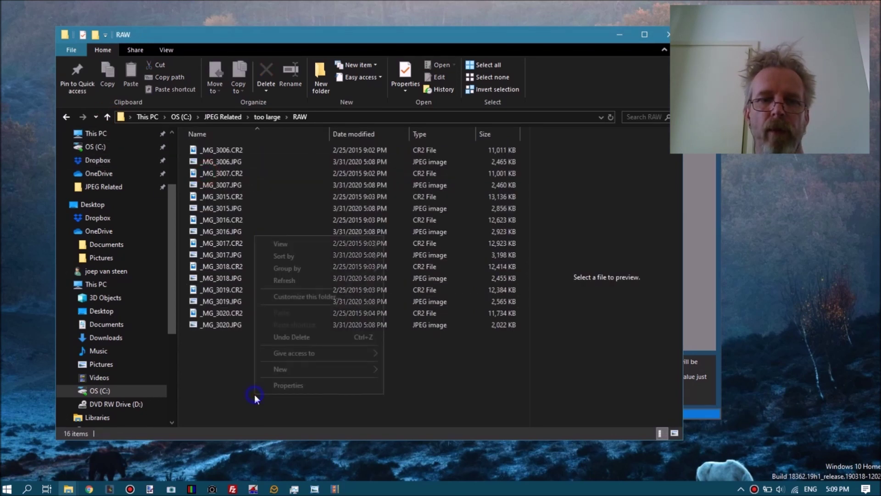
{"action": "mouse_move", "coordinate": [302, 245]}
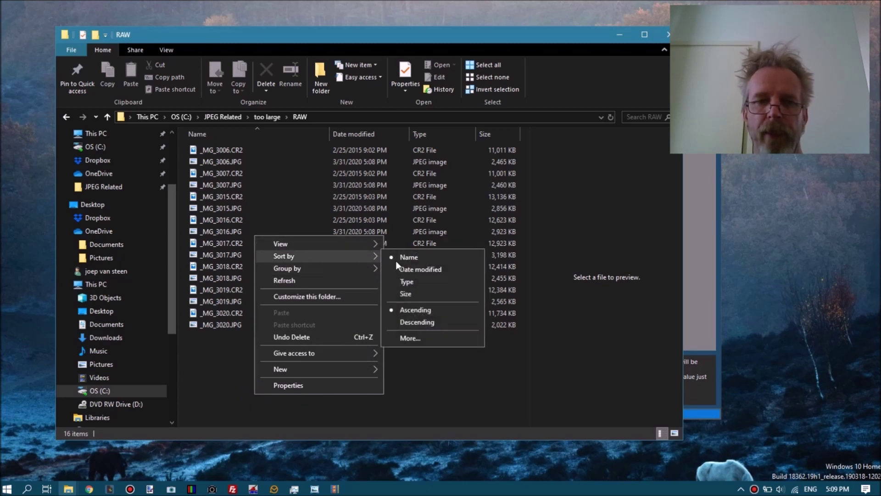
{"action": "left_click", "coordinate": [402, 283]}
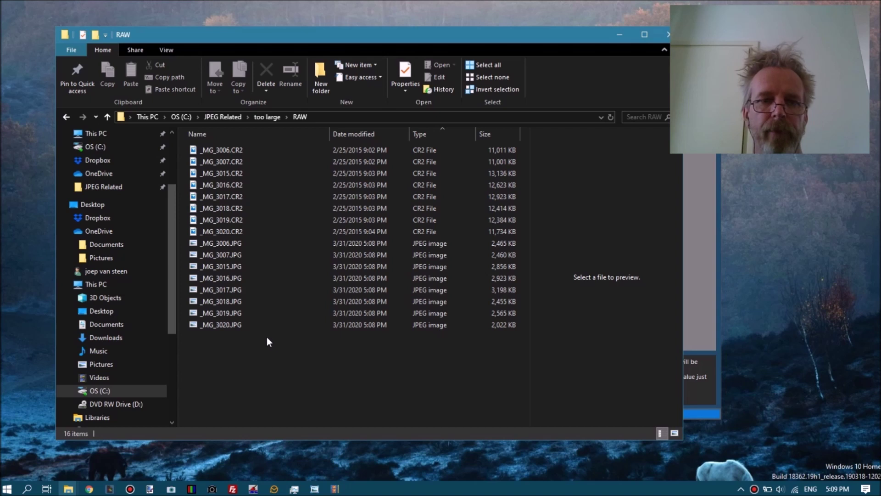
- Preview the extracted JPEGs one after another, from _MG_3006.JPG to _MG_3020.JPG
{"action": "left_click", "coordinate": [234, 244]}
{"action": "left_click", "coordinate": [237, 264]}
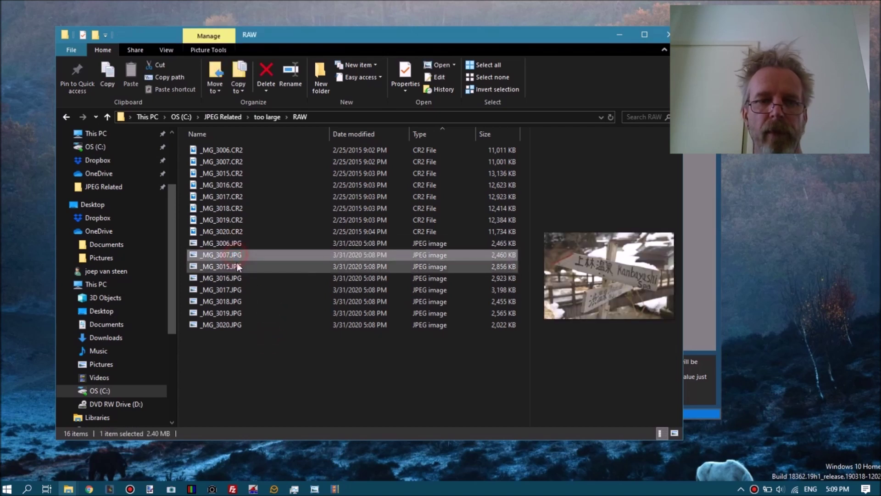
{"action": "left_click", "coordinate": [237, 275]}
{"action": "left_click", "coordinate": [237, 292]}
{"action": "left_click", "coordinate": [236, 302]}
{"action": "left_click", "coordinate": [234, 314]}
{"action": "left_click", "coordinate": [232, 324]}
- View _MG_3006.JPG in Windows Photo Viewer, zoom in on the lower wooden sign to inspect its detail, and close it
{"action": "double_click", "coordinate": [230, 242]}
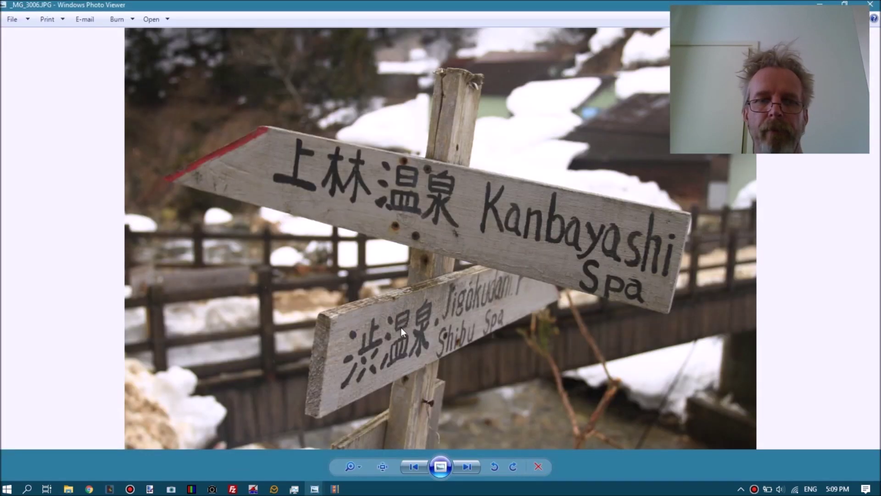
{"action": "scroll", "coordinate": [401, 326], "scroll_direction": "up", "scroll_amount": 4}
{"action": "scroll", "coordinate": [401, 327], "scroll_direction": "up", "scroll_amount": 2}
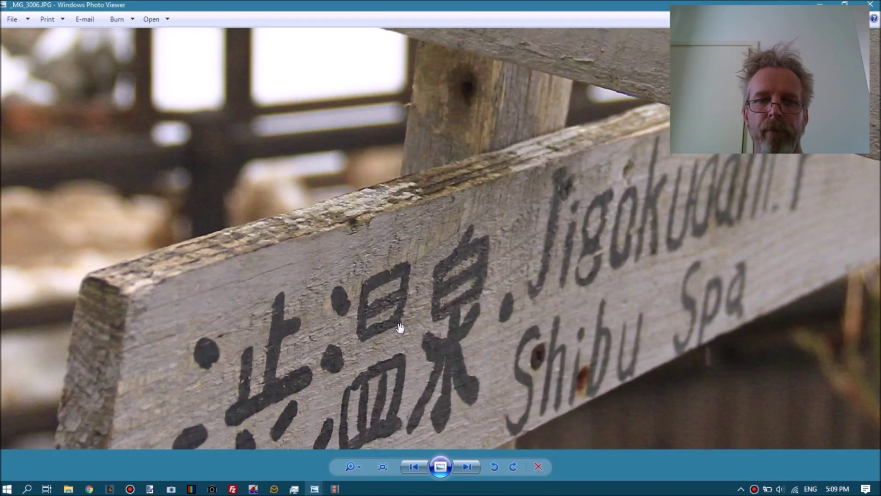
{"action": "left_click", "coordinate": [870, 4]}
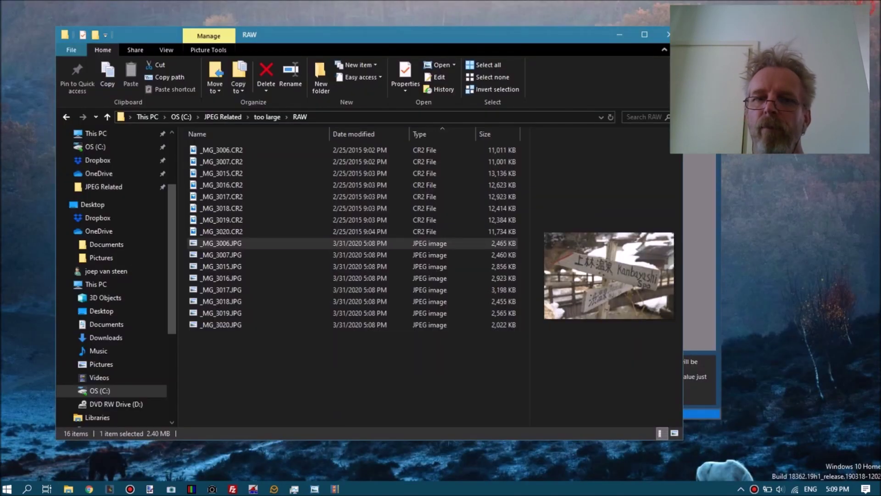
- Check the image dimensions in the detailed file properties of _MG_3006.JPG, close them, and switch back to JPEG-Repair with the file window minimized
{"action": "right_click", "coordinate": [274, 244]}
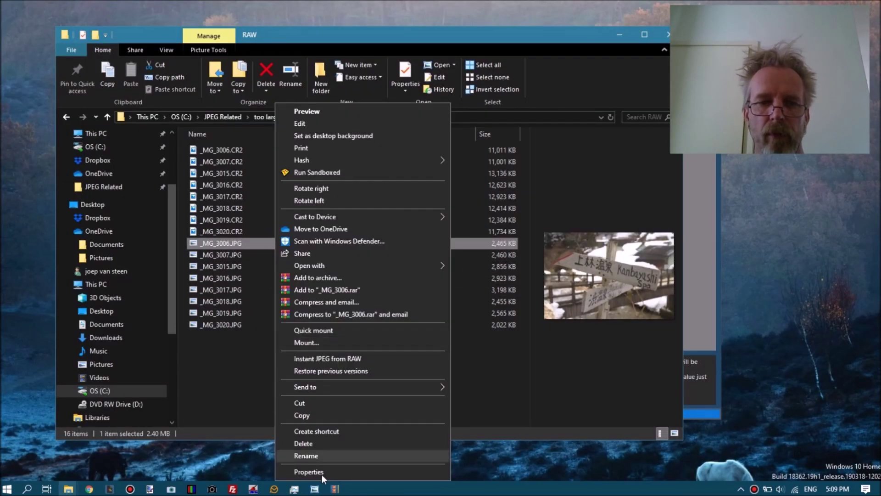
{"action": "left_click", "coordinate": [320, 473]}
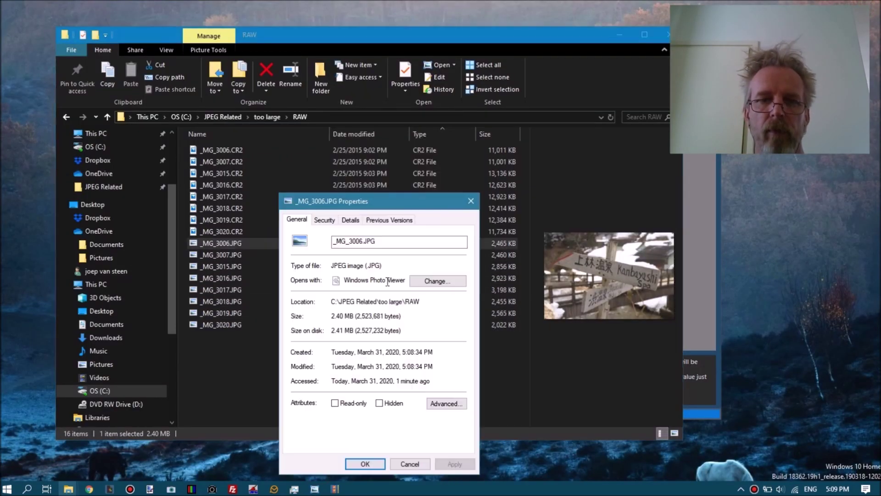
{"action": "left_click", "coordinate": [351, 220]}
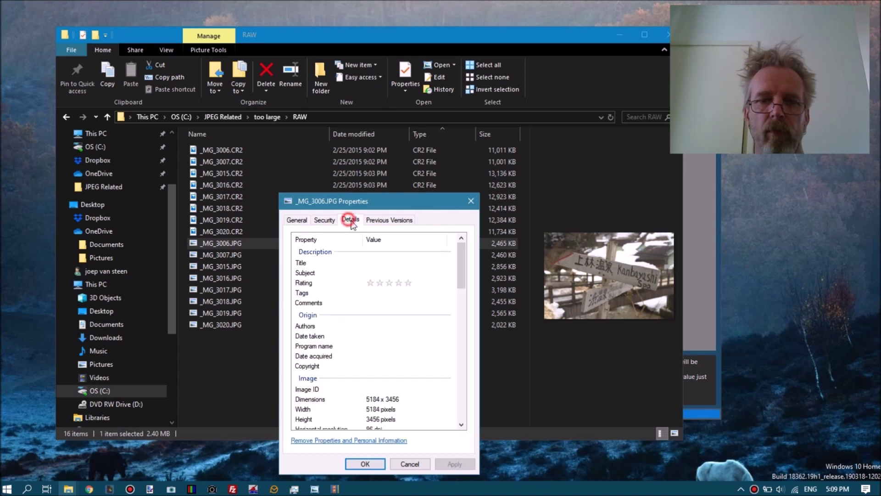
{"action": "left_click", "coordinate": [368, 398]}
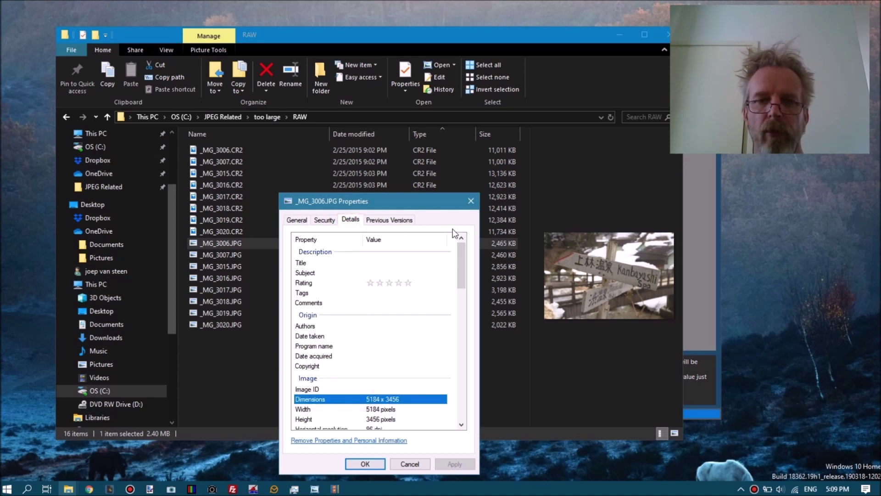
{"action": "left_click", "coordinate": [470, 202]}
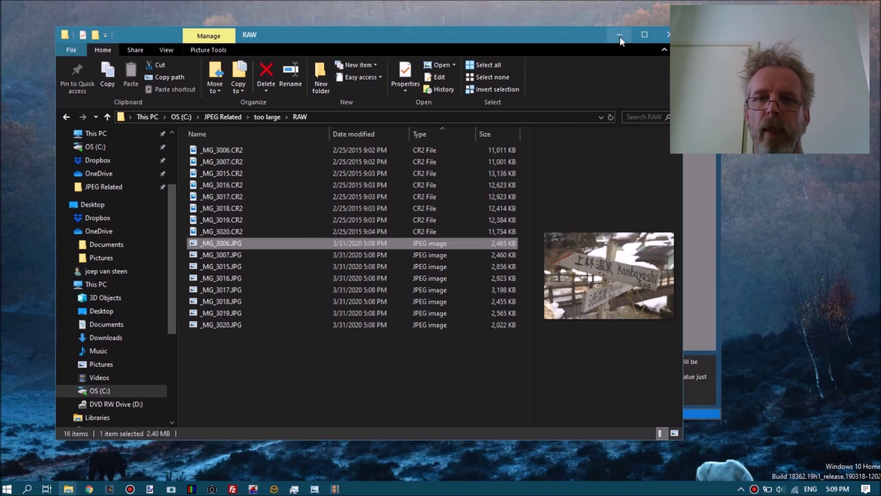
{"action": "left_click", "coordinate": [620, 35]}
{"action": "left_click", "coordinate": [468, 282]}
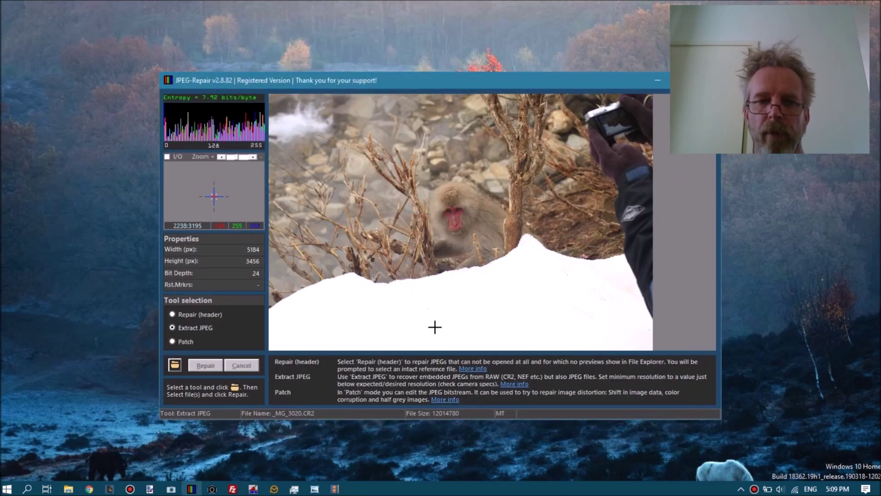